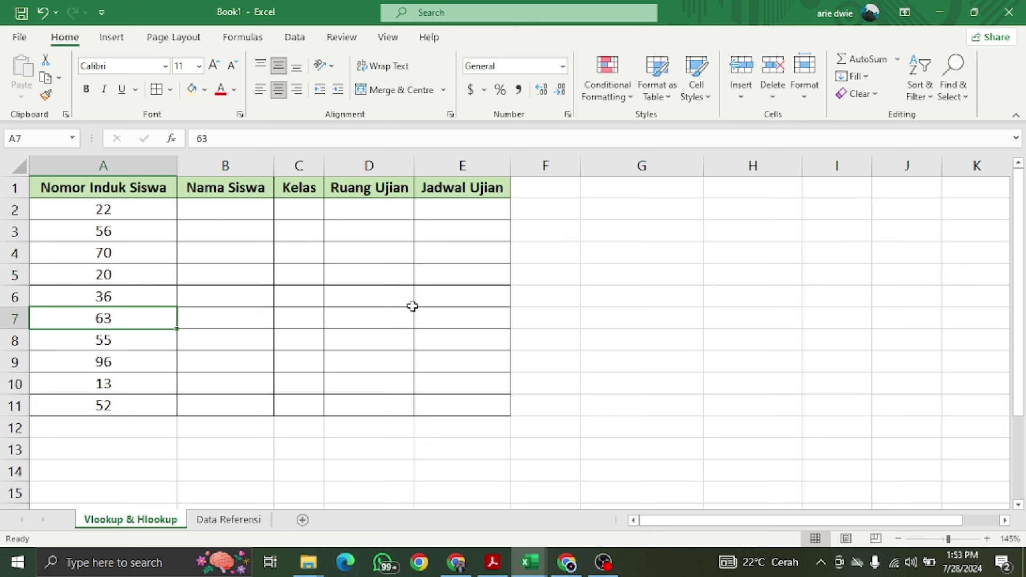
- Review the columns of the Vlookup & Hlookup sheet, from Nomor Induk Siswa through Jadwal Ujian
left_click(203, 223)
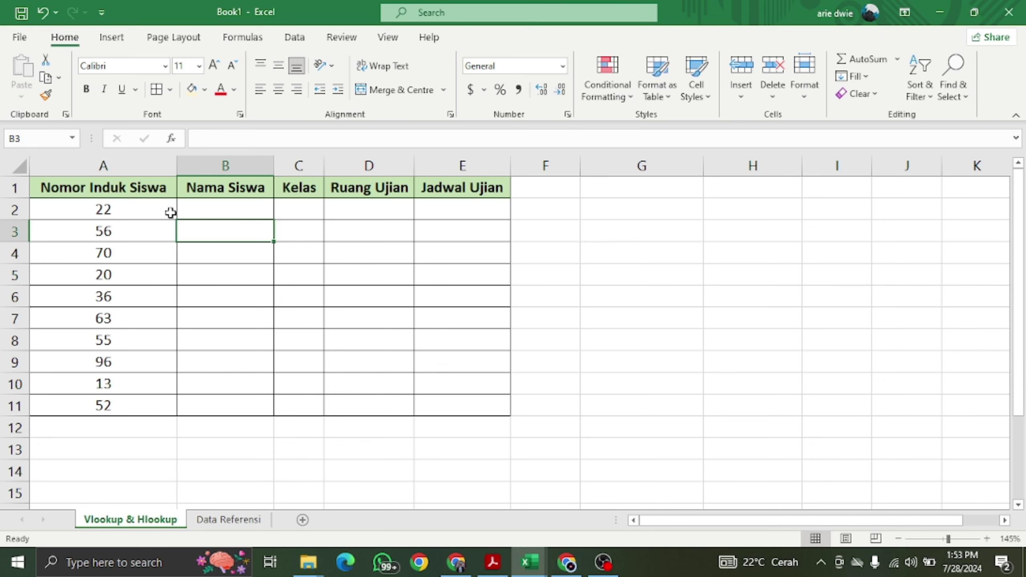
left_click(149, 181)
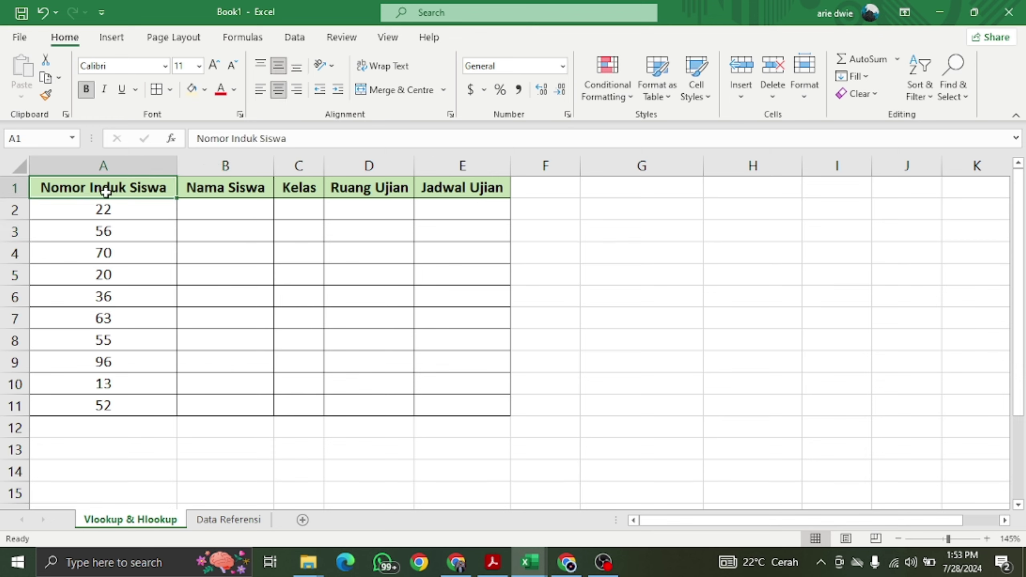
left_click(141, 215)
left_click_drag(146, 192, 135, 405)
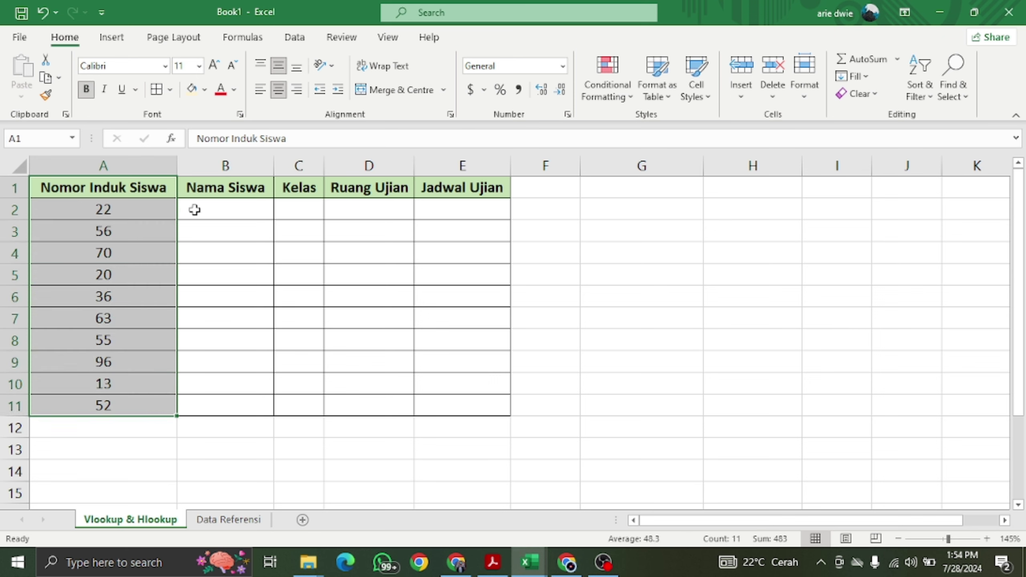
left_click_drag(259, 186, 232, 287)
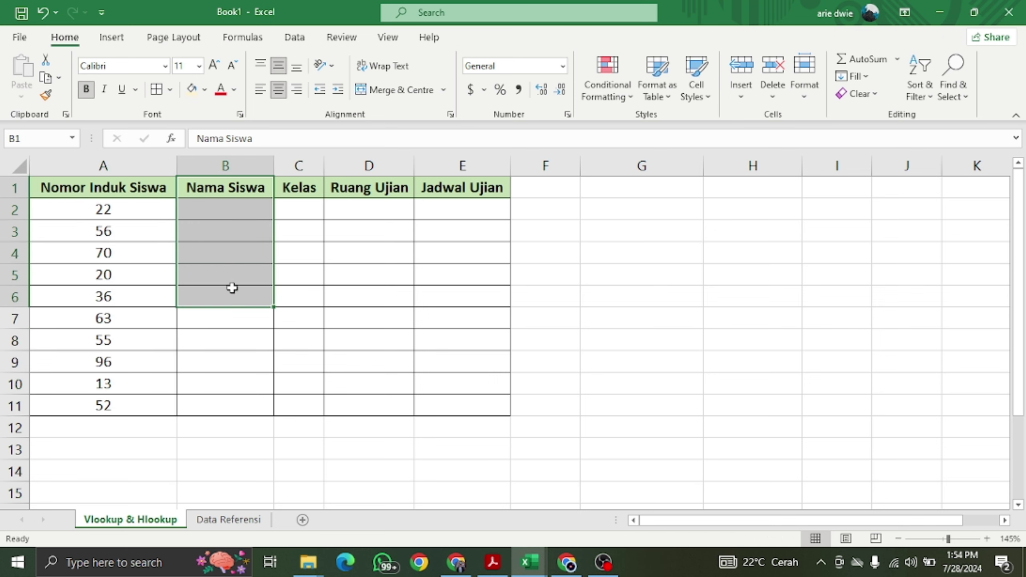
left_click_drag(301, 188, 309, 341)
left_click_drag(383, 187, 384, 279)
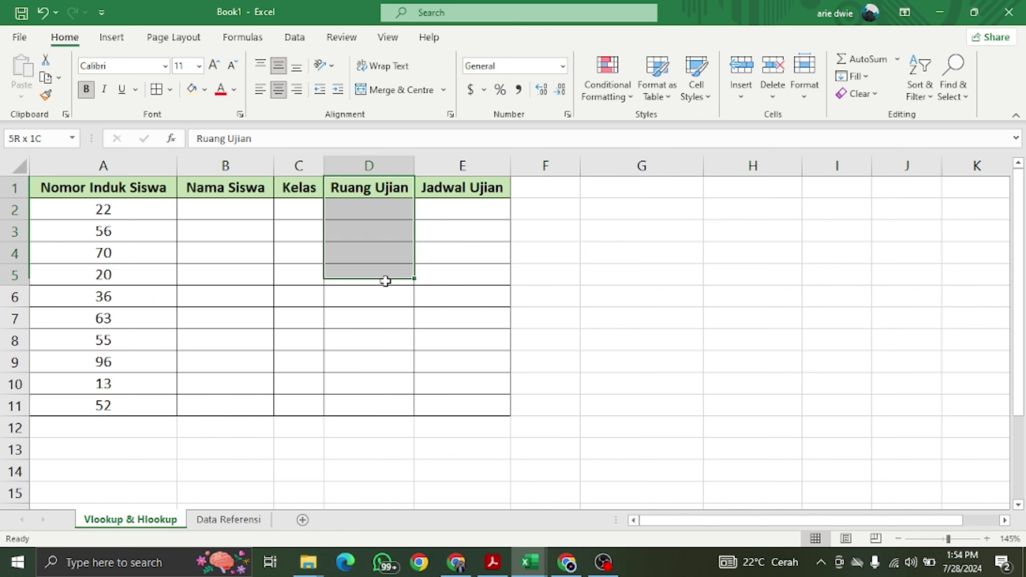
left_click_drag(469, 192, 470, 348)
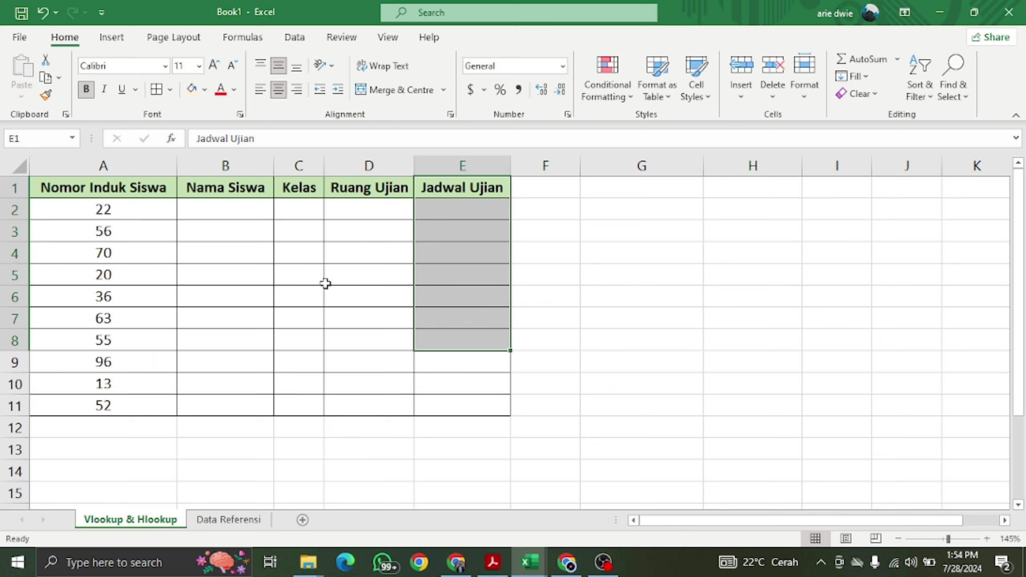
- Examine the student table and the Kelas exam schedule table on the Data Referensi sheet
left_click(218, 519)
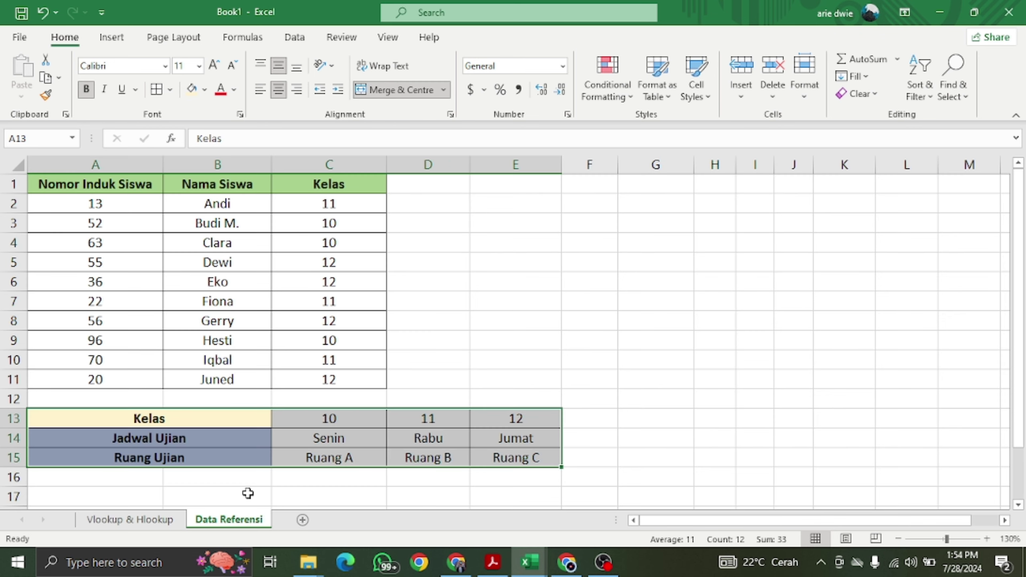
left_click(492, 215)
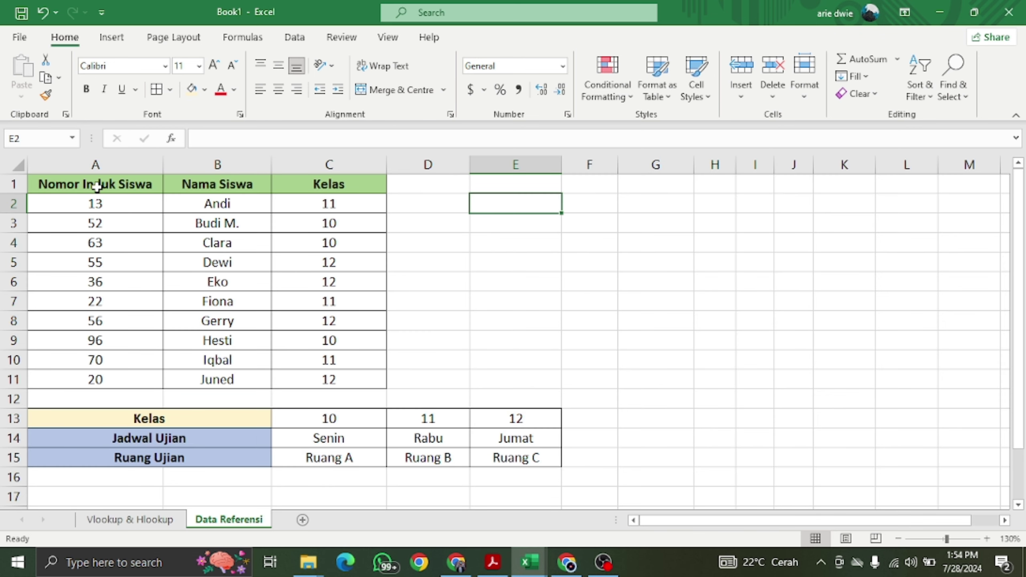
left_click_drag(97, 184, 344, 371)
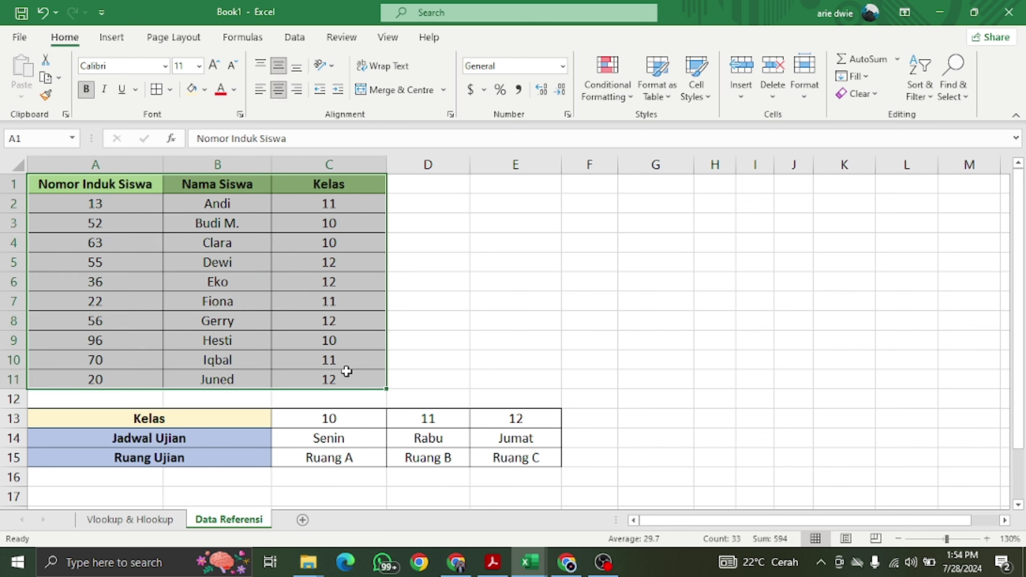
left_click(212, 418)
left_click_drag(211, 418, 445, 462)
left_click(582, 285)
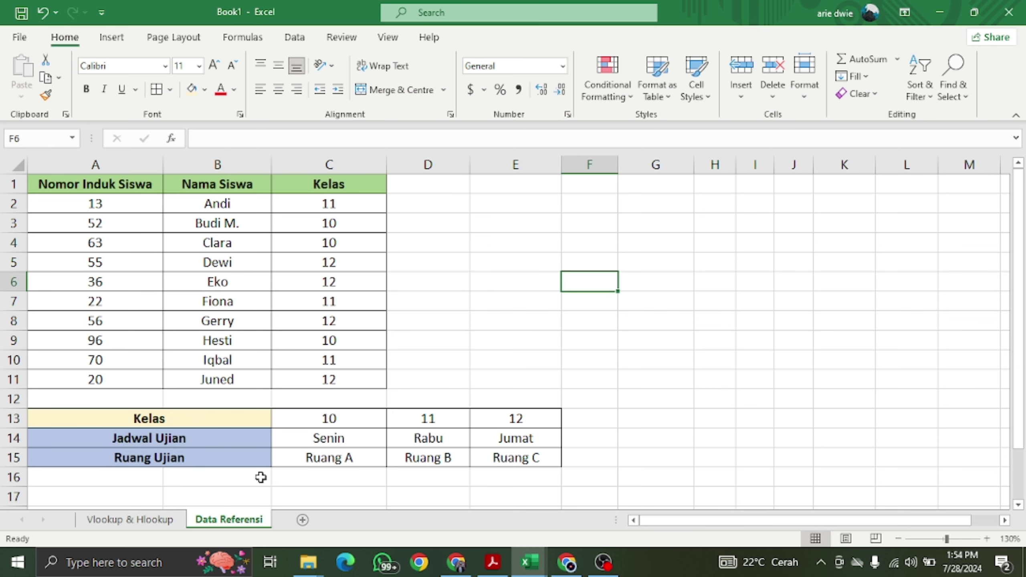
- Check the Vlookup & Hlookup sheet against the reference tables, examining Nama Siswa, Kelas and the horizontal Jadwal Ujian and Ruang Ujian data
left_click(173, 522)
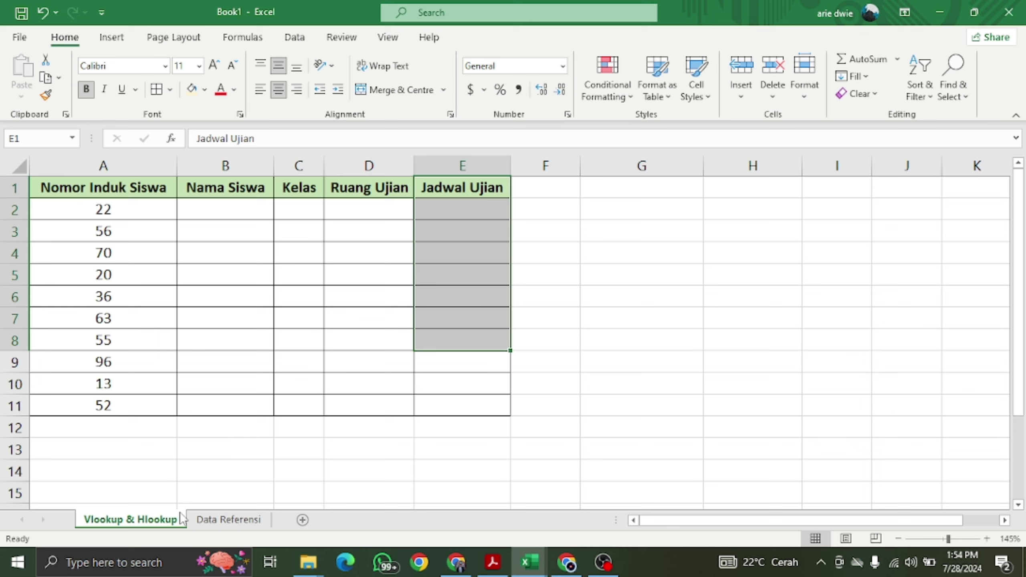
left_click(228, 520)
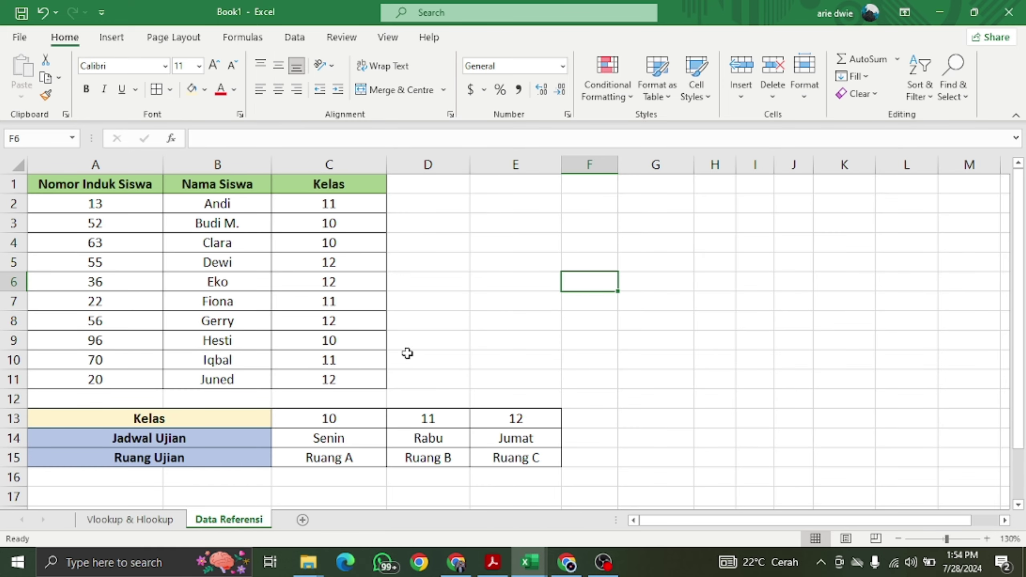
left_click(476, 258)
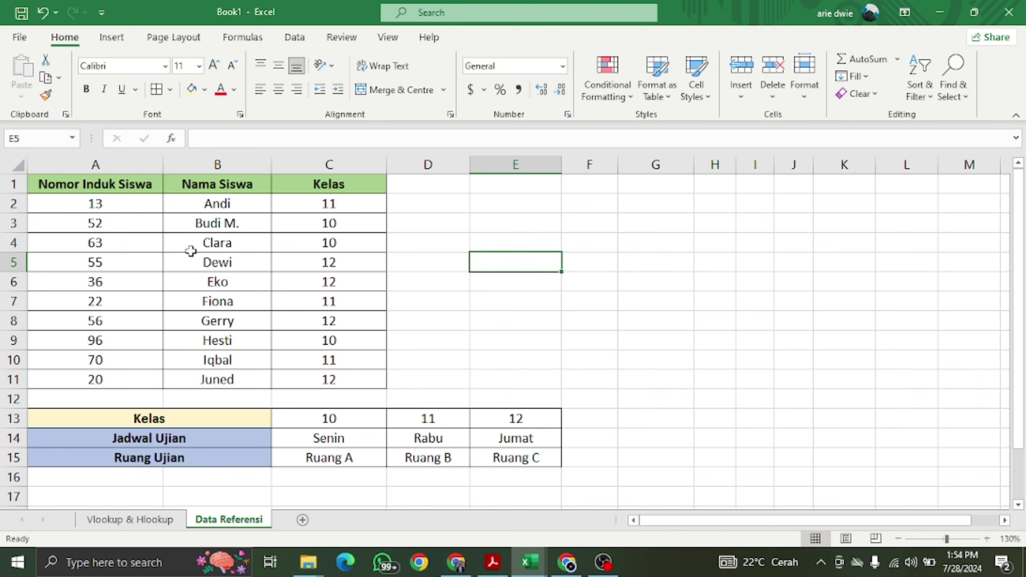
left_click_drag(201, 185, 200, 380)
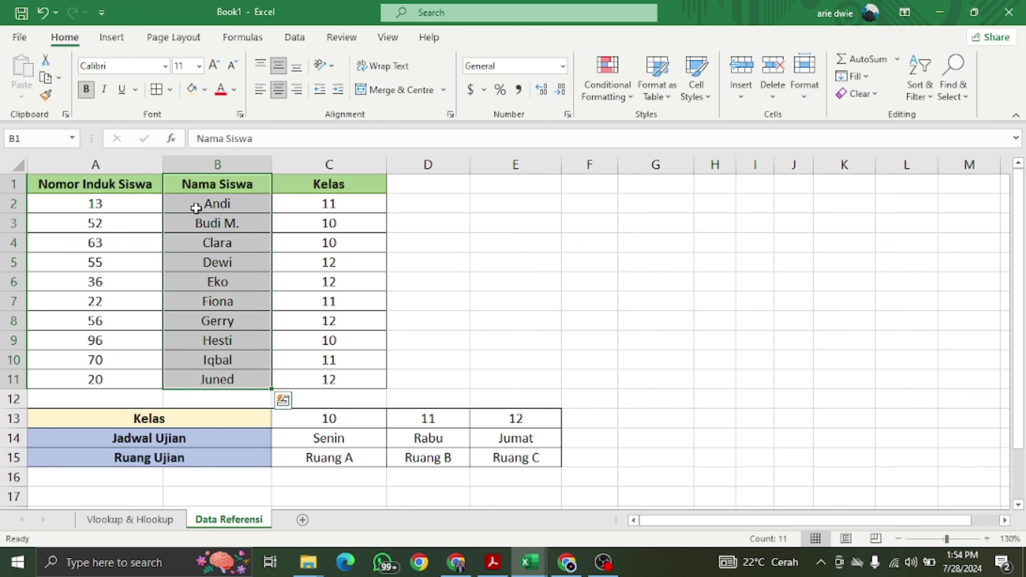
left_click_drag(201, 199, 343, 382)
left_click(573, 239)
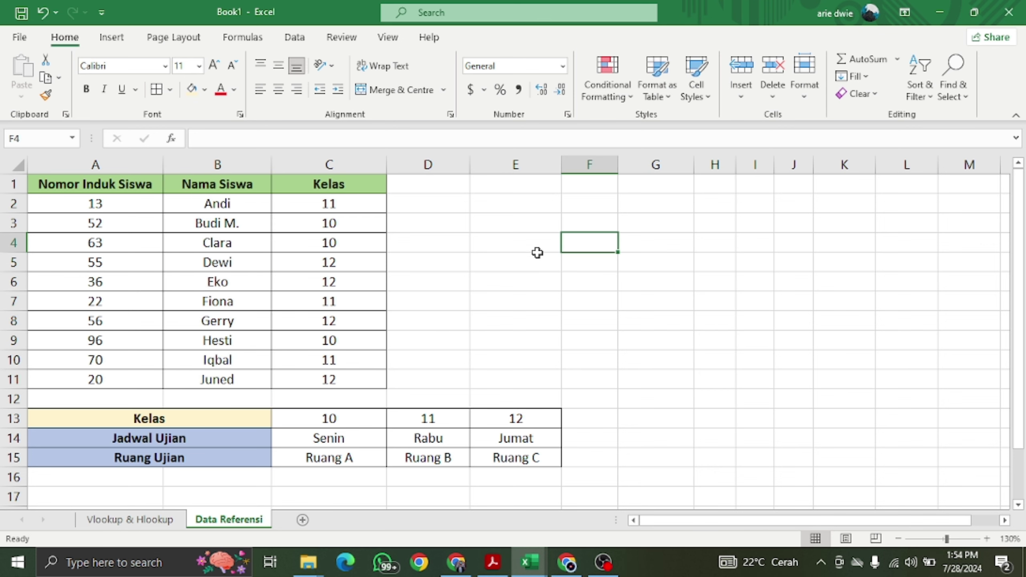
left_click(198, 420)
left_click_drag(197, 420, 526, 467)
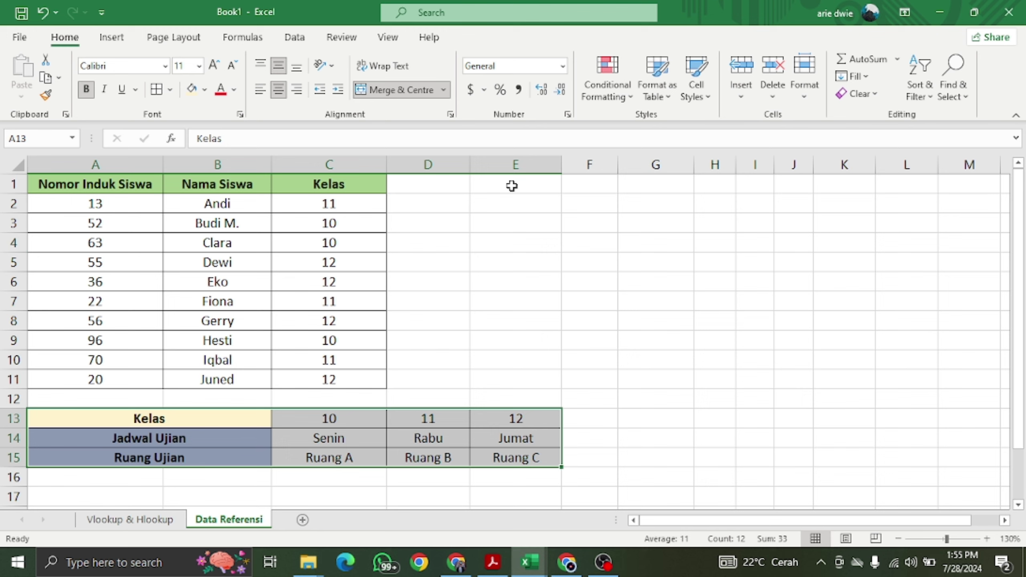
left_click(516, 201)
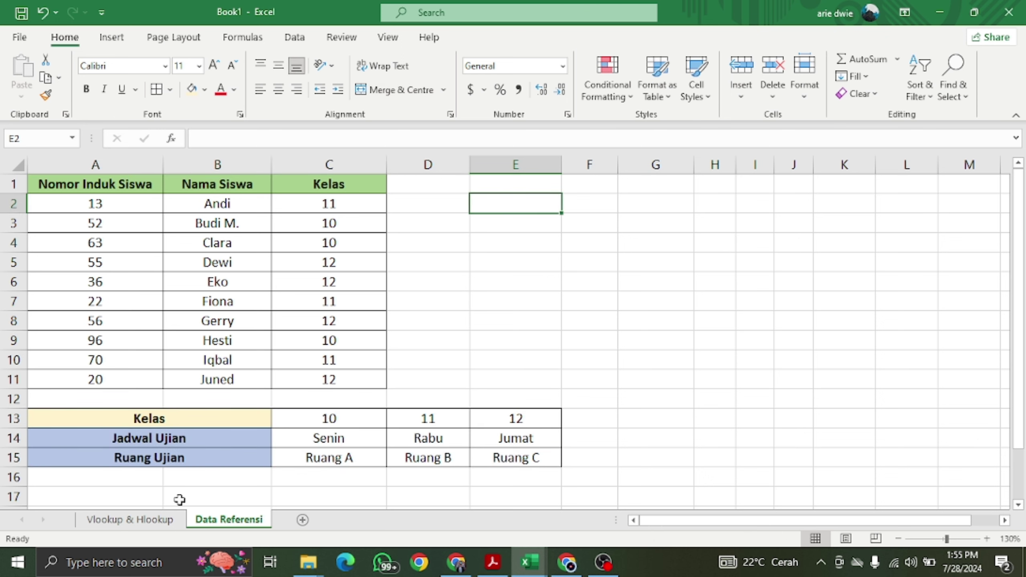
- Return to the Vlookup & Hlookup sheet and examine the empty Nama Siswa cells B2:B11
left_click(172, 521)
left_click(599, 236)
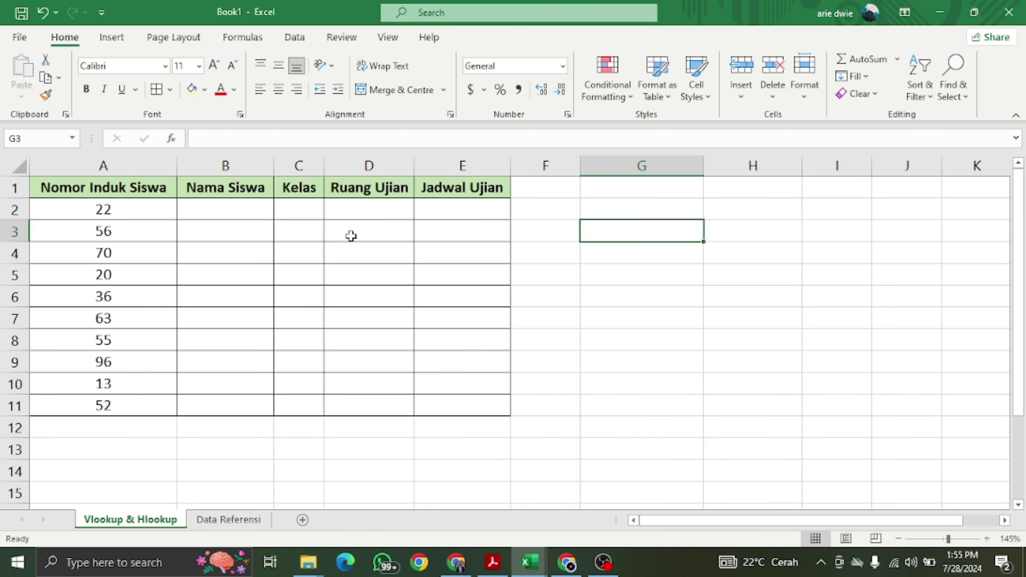
left_click(242, 210)
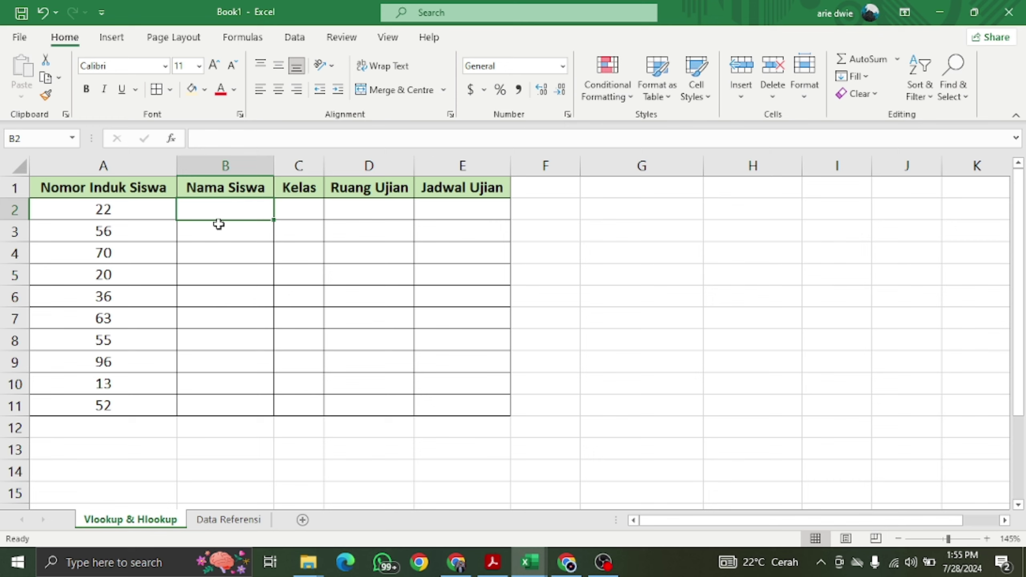
left_click(231, 232)
left_click(247, 193)
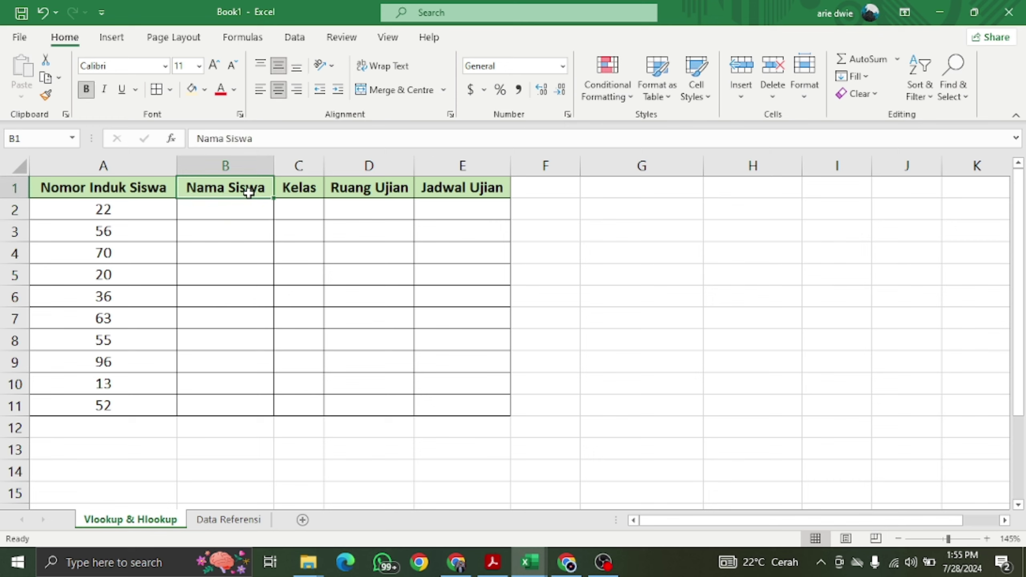
left_click(240, 207)
left_click_drag(241, 207, 218, 386)
left_click(251, 216)
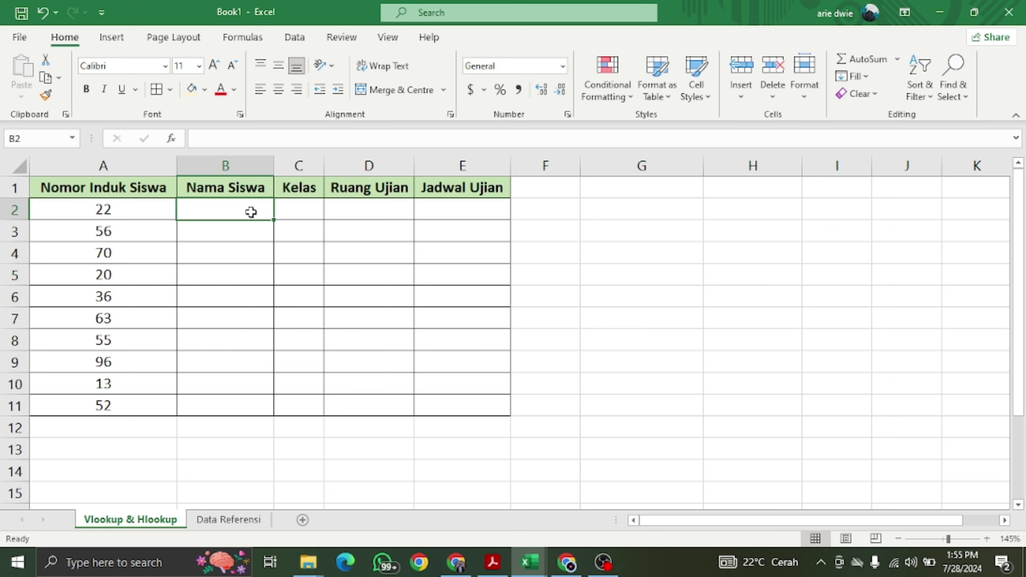
left_click_drag(252, 210, 227, 402)
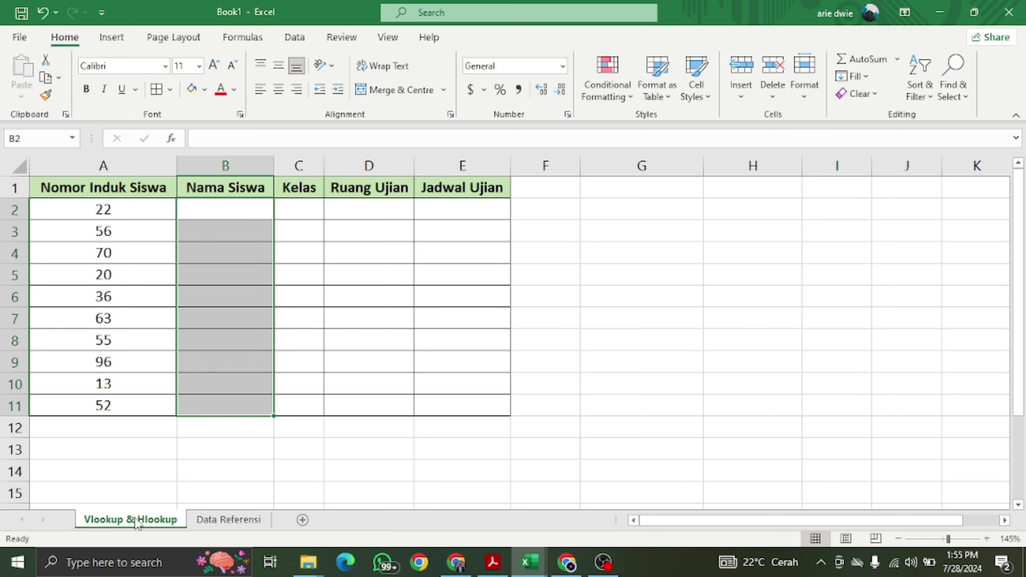
- Inspect the Nama Siswa column of the student table on the Data Referensi sheet as the source for the names
left_click(208, 520)
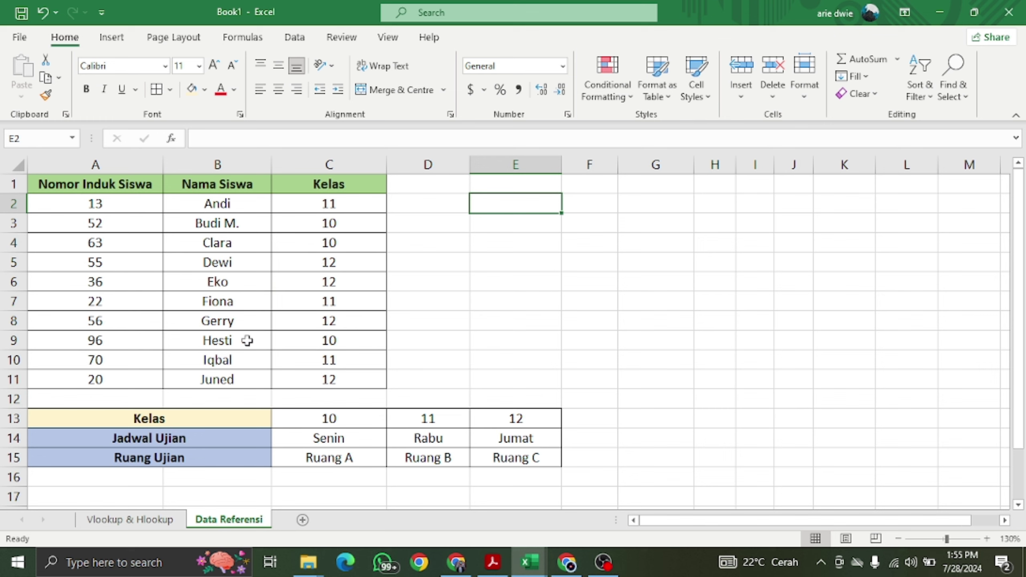
left_click(452, 261)
left_click(250, 204)
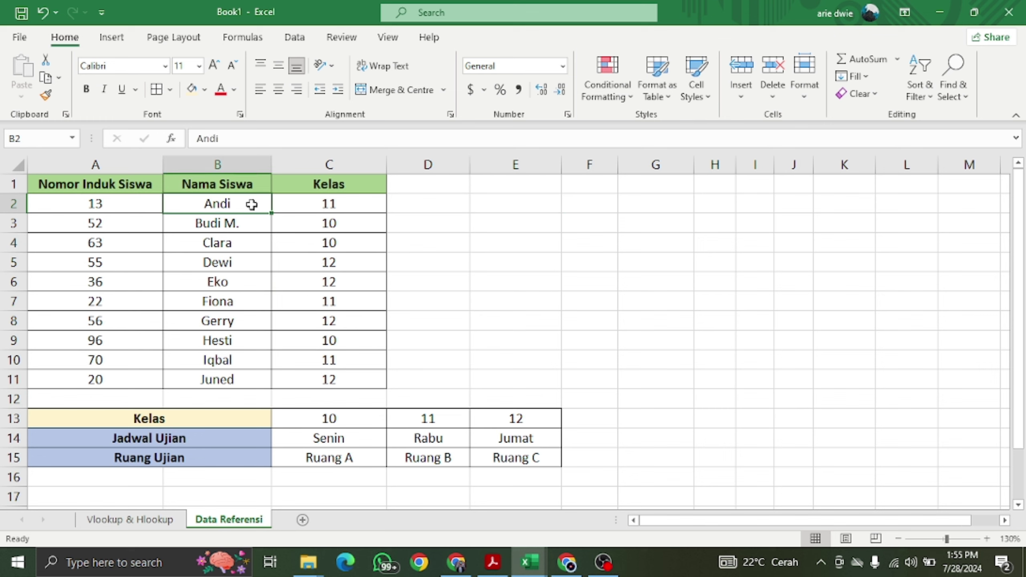
left_click_drag(249, 184, 247, 380)
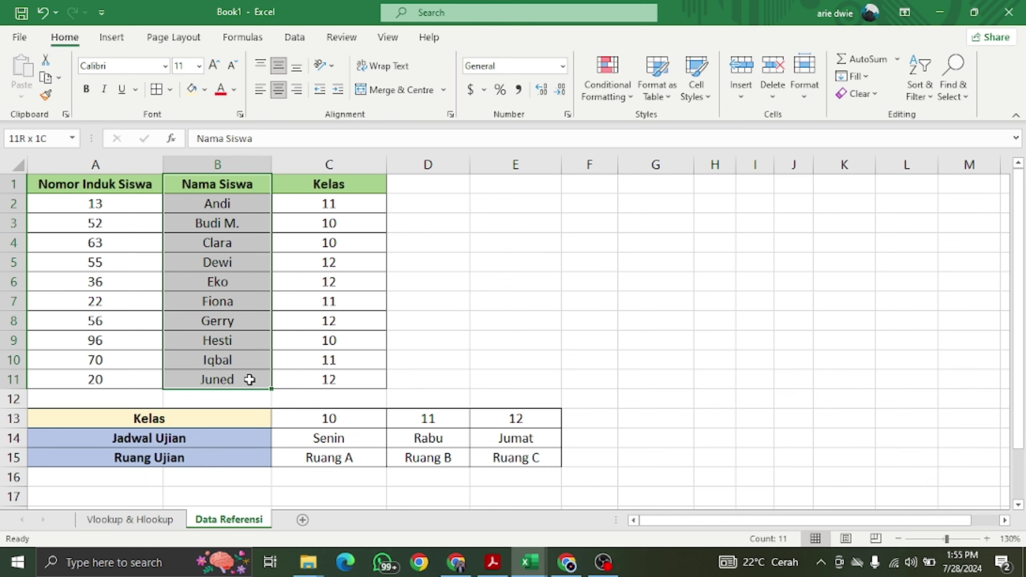
left_click_drag(251, 378, 251, 378)
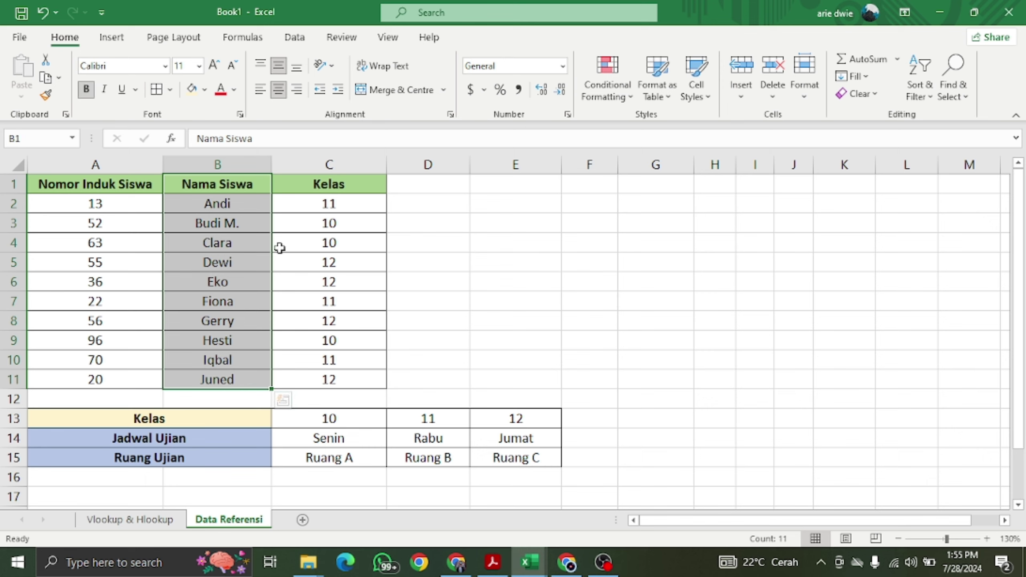
- Start a VLOOKUP formula in Nama Siswa cell B2 with lookup value A2 and table range 'Data Referensi'!$A$1:$C$11
key("ctrl+Page_Up")
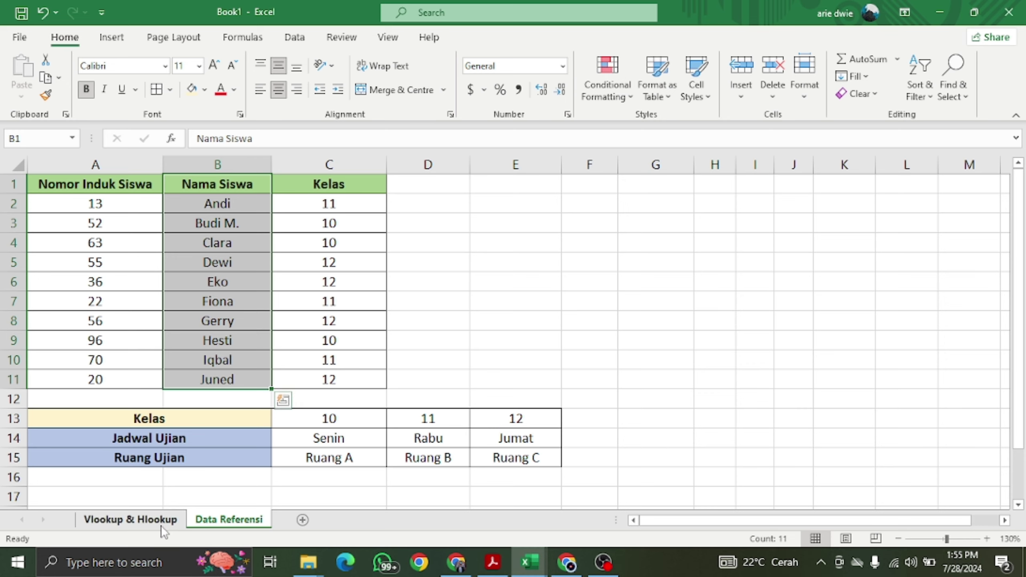
left_click(238, 201)
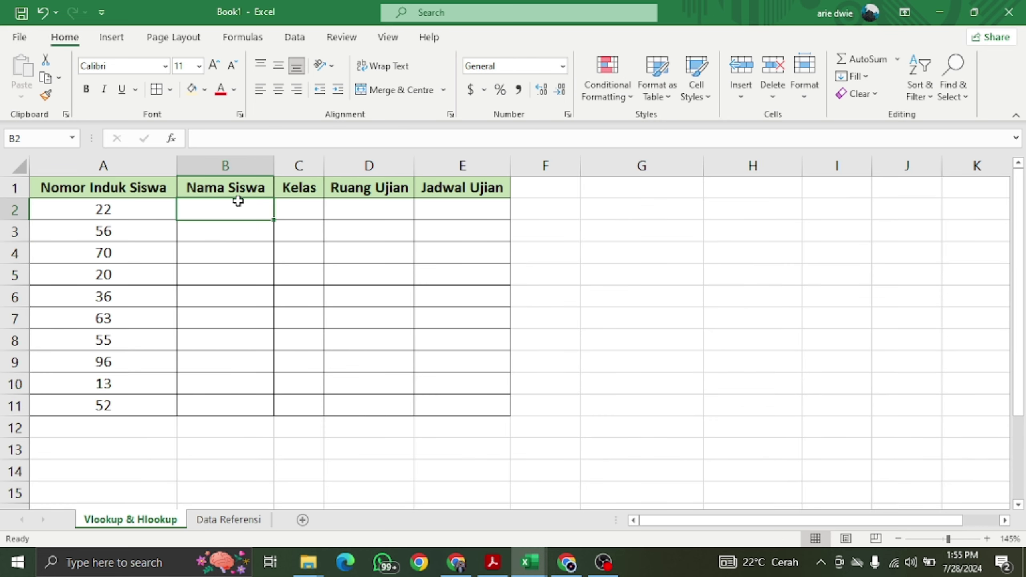
type("=vlooku")
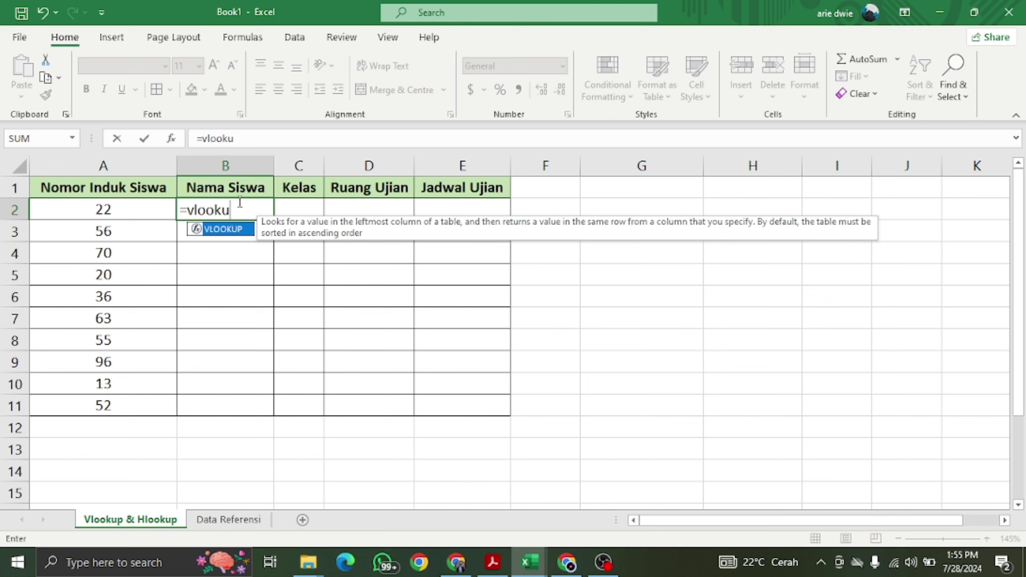
type("p(")
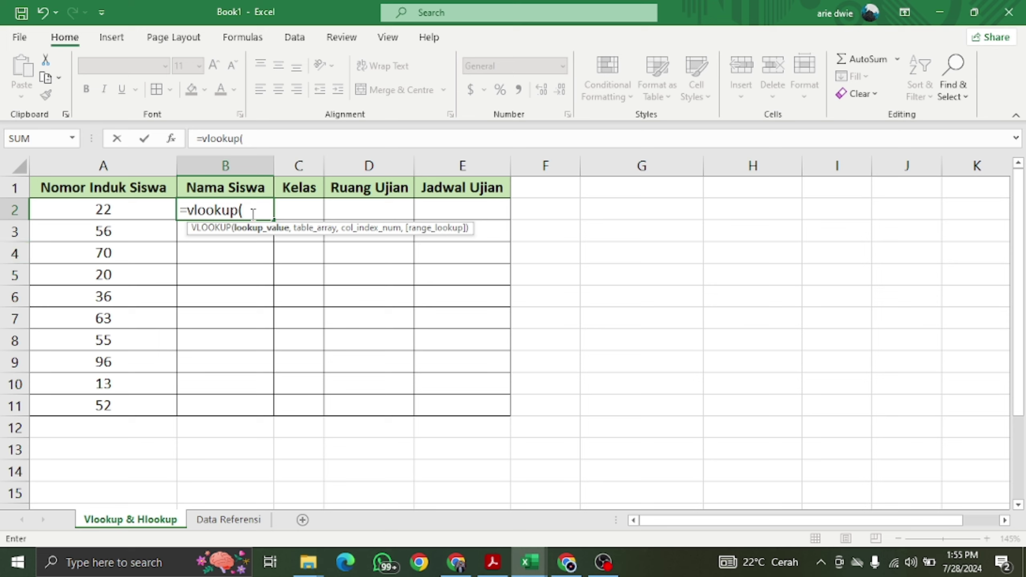
left_click(127, 208)
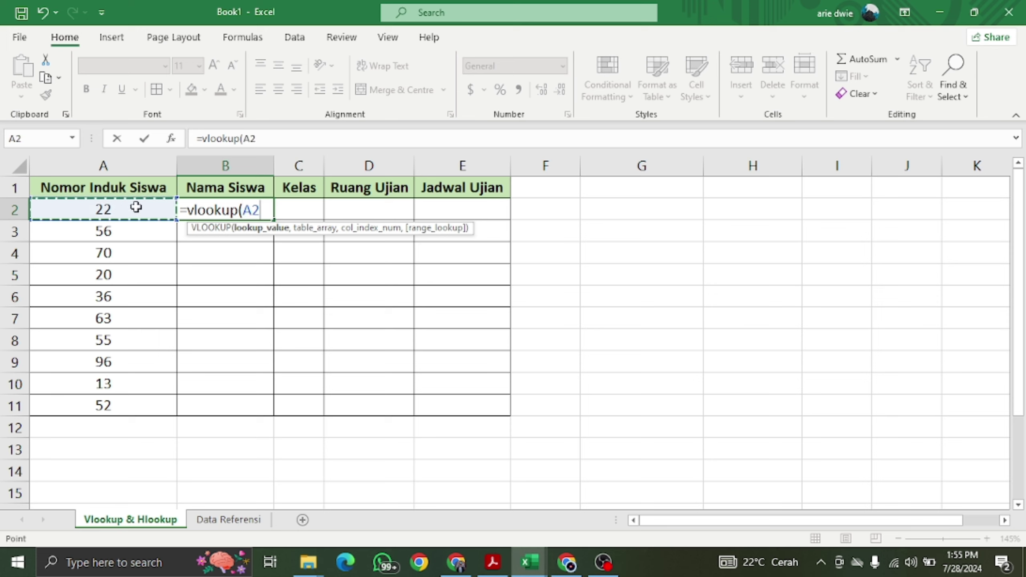
type(",")
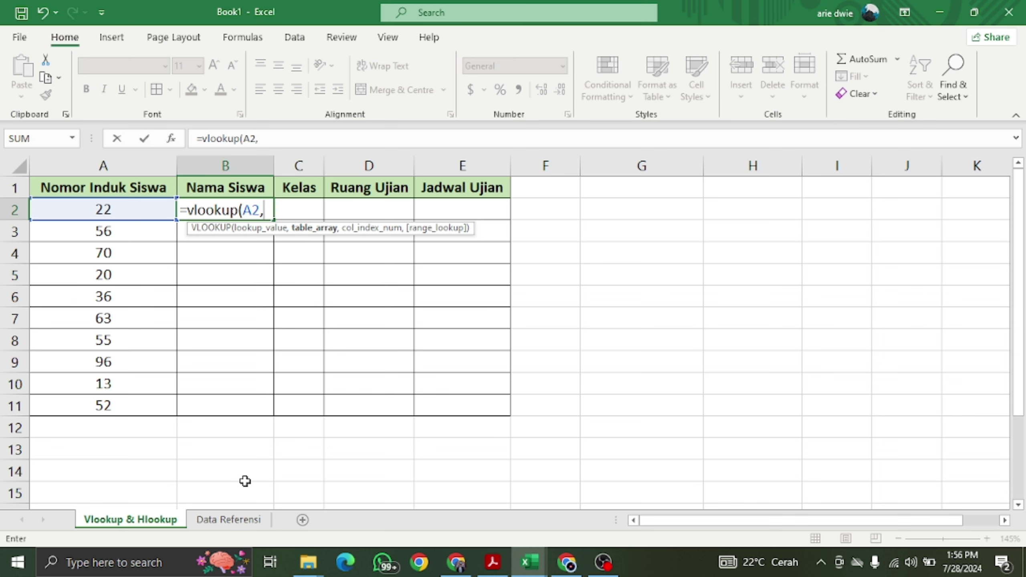
left_click(223, 524)
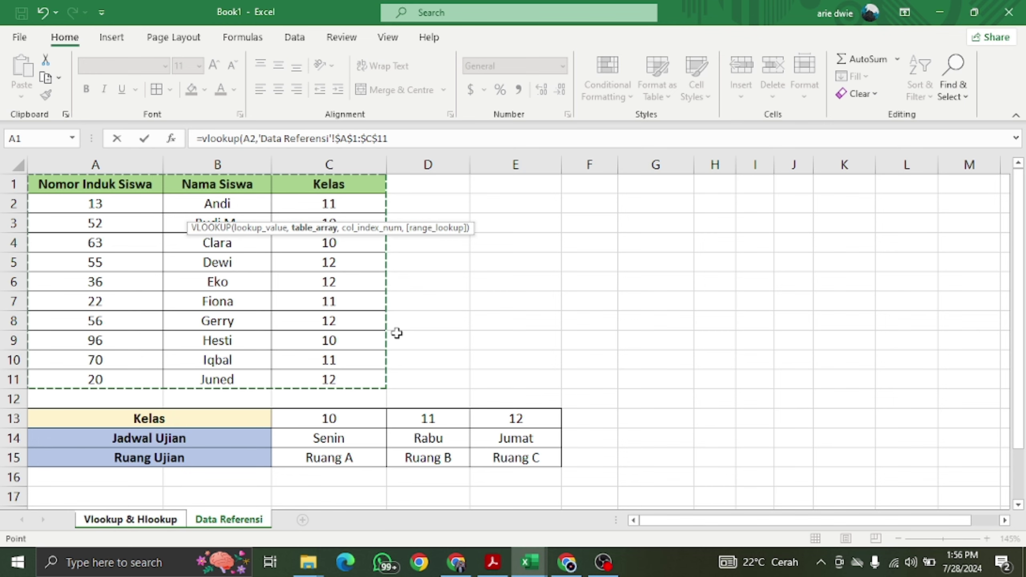
- Complete the B2 VLOOKUP formula with column index 2 and range lookup 0 for an exact match
type(",2")
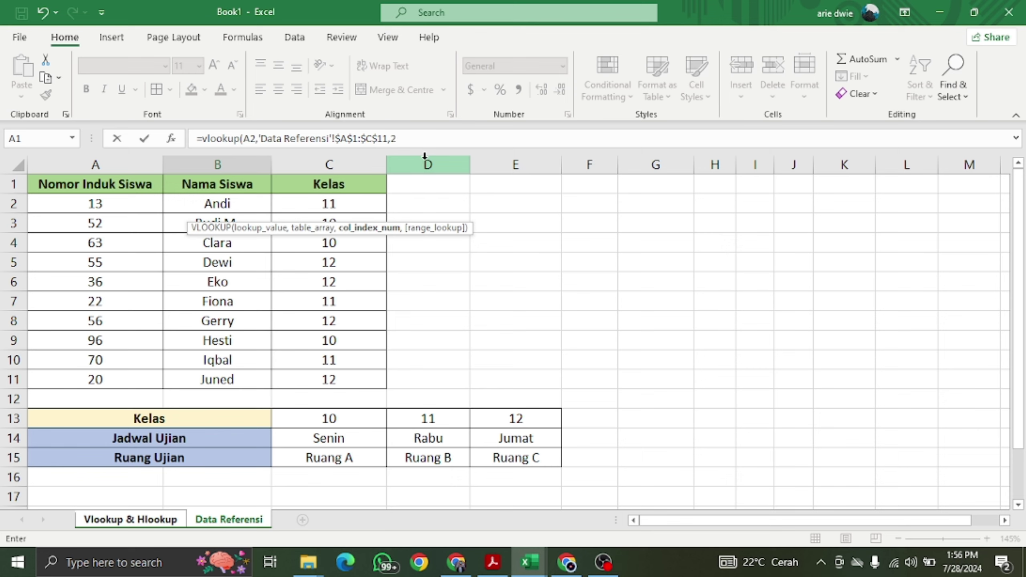
type(",")
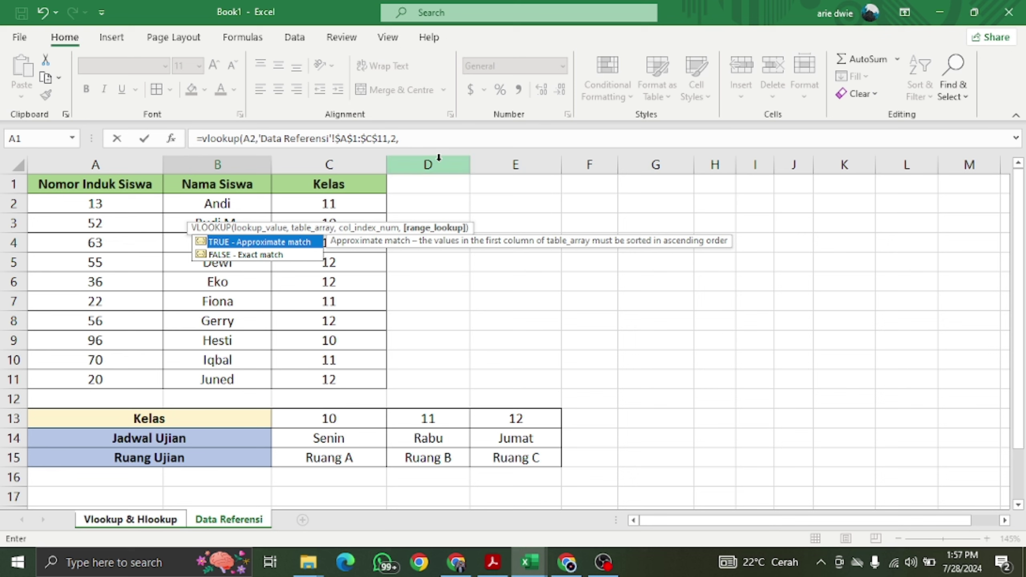
left_click(442, 142)
type("fals")
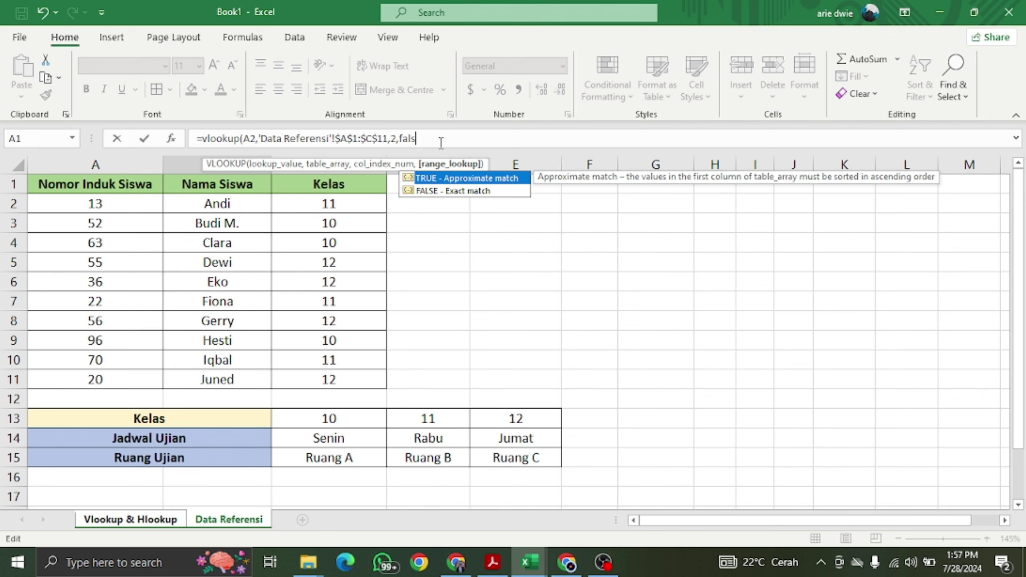
key("BackSpace")
key("BackSpace")
key("BackSpace")
key("BackSpace")
type("0")
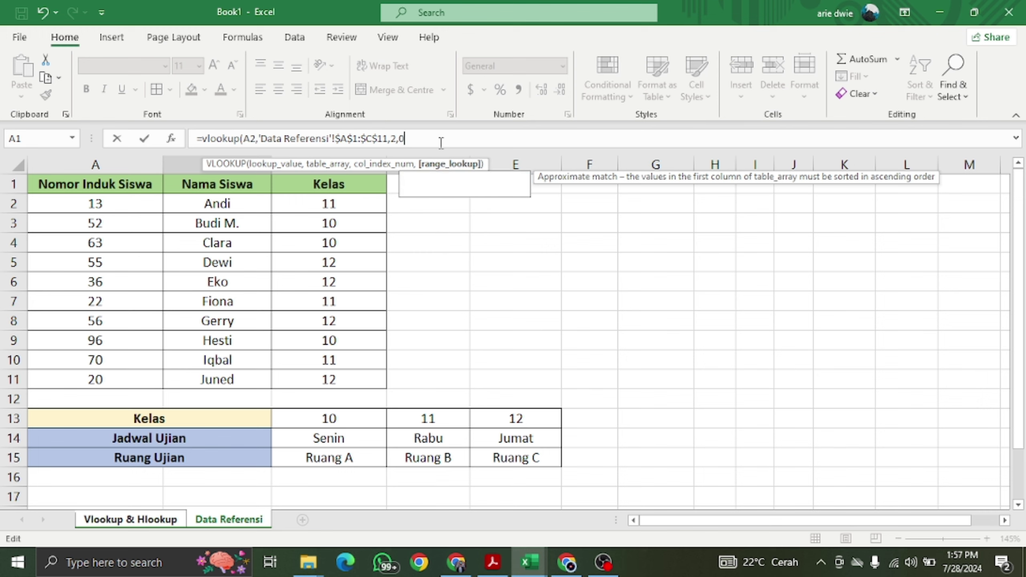
type(")")
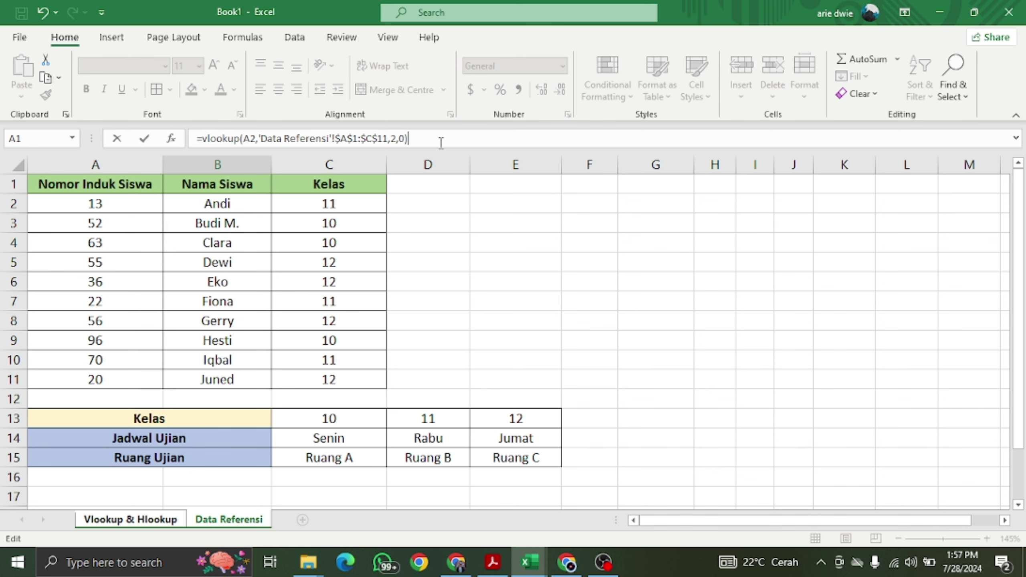
key("Return")
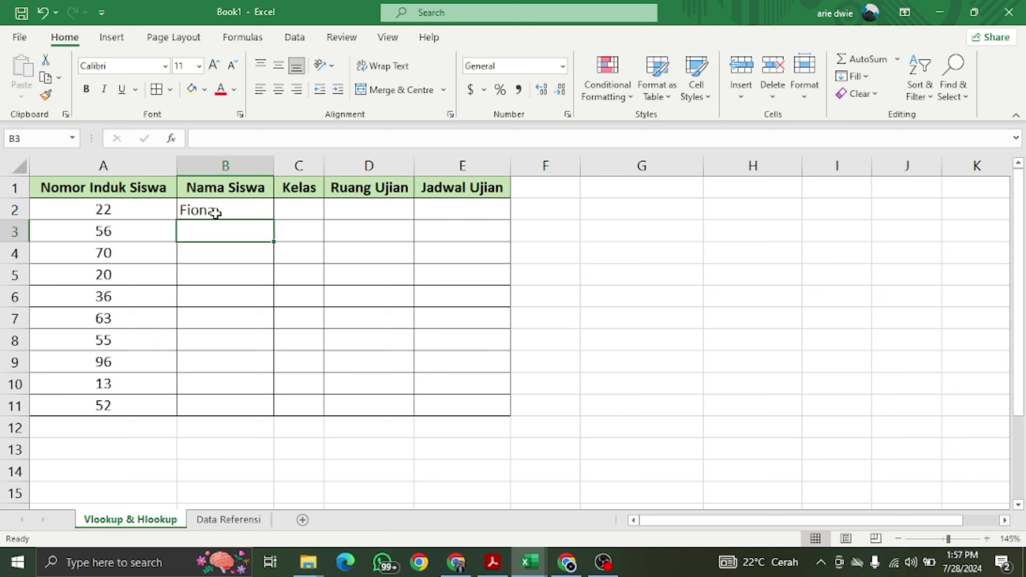
- Check the name returned in B2 against the matching student number and name on the Data Referensi sheet
left_click(238, 212)
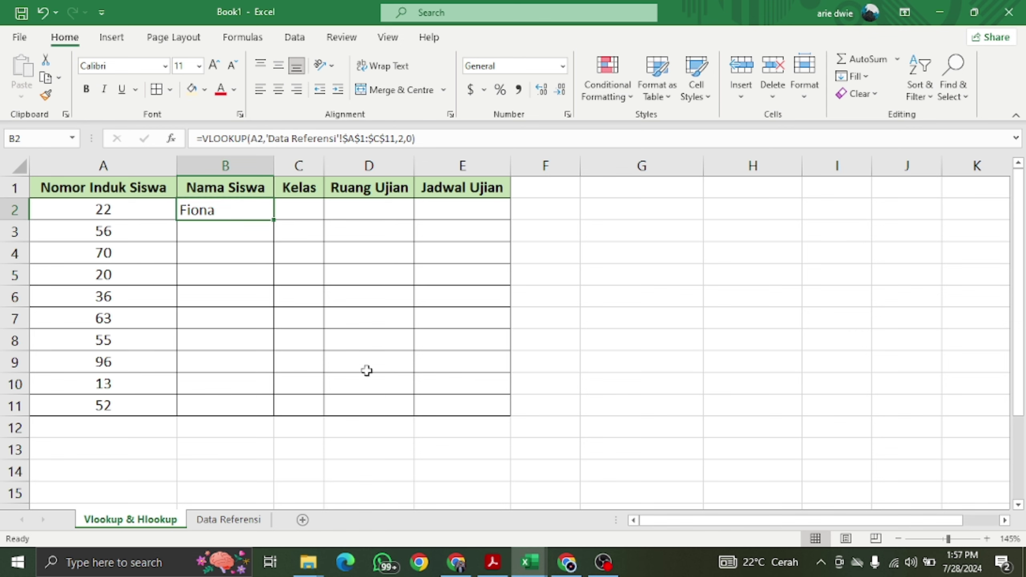
left_click(243, 522)
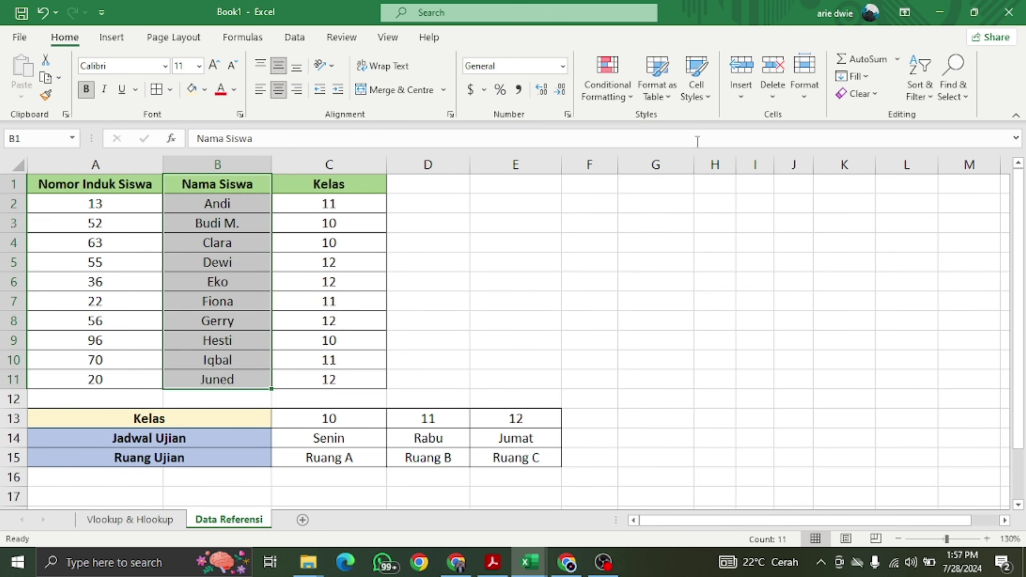
left_click(526, 257)
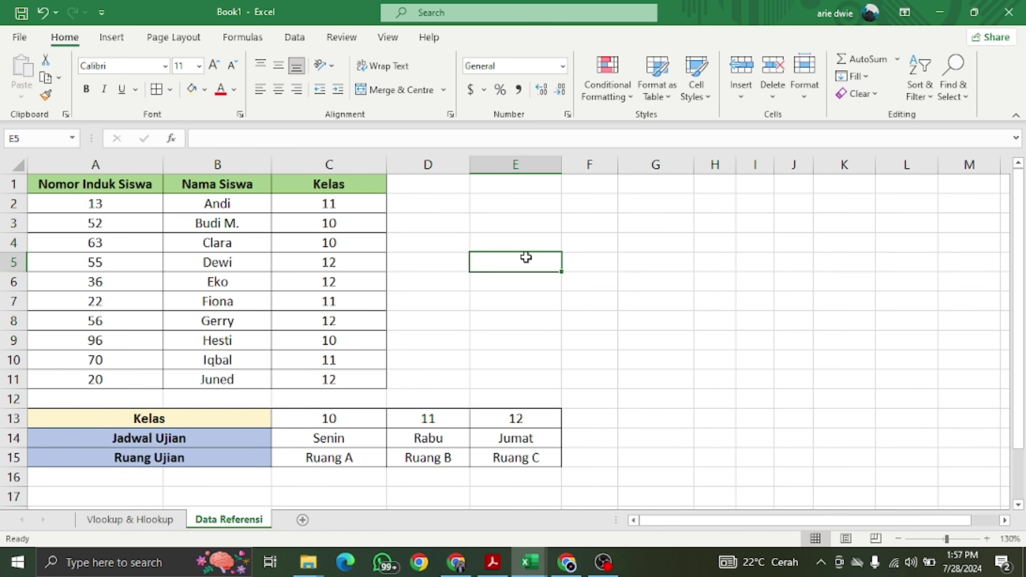
left_click(257, 305)
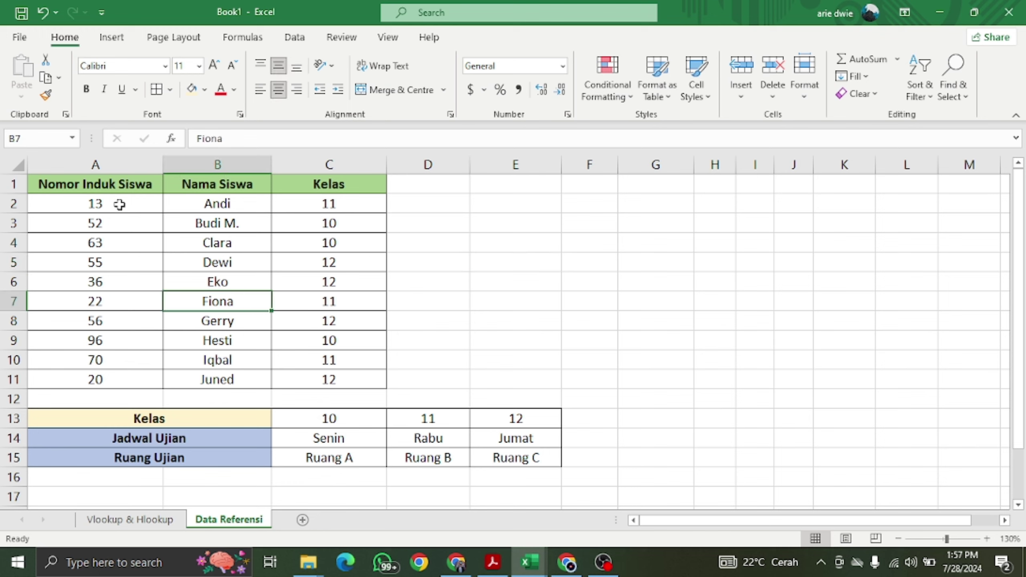
left_click(128, 304)
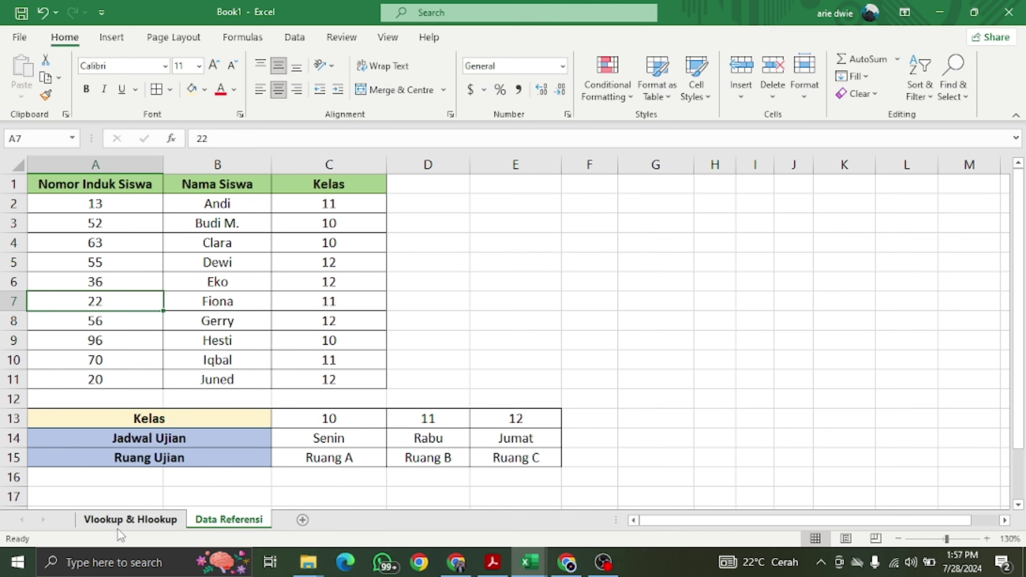
- Return to the Vlookup & Hlookup sheet and fill the Nama Siswa formula from B2 down to B11
left_click(136, 520)
left_click(130, 213)
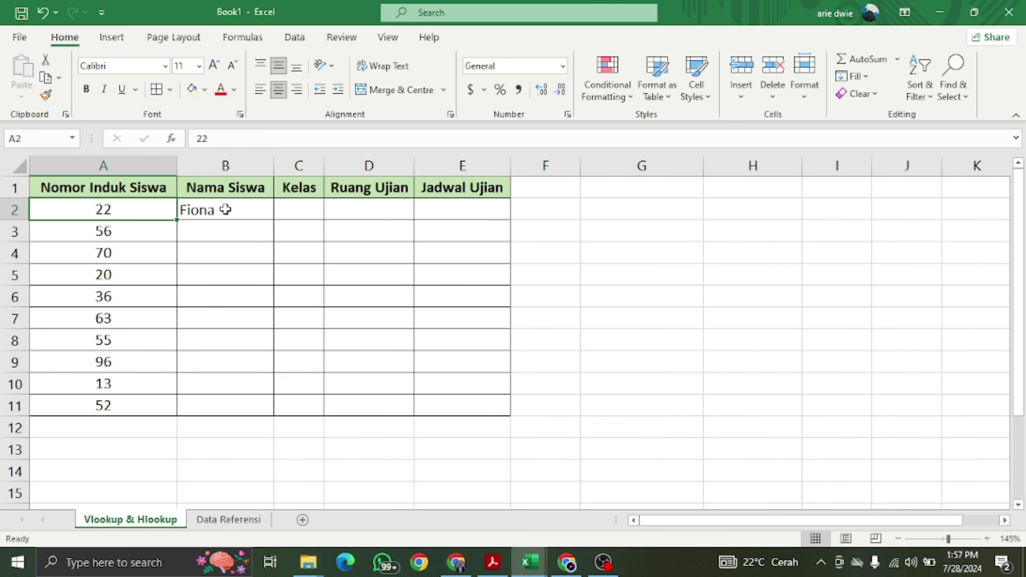
left_click(248, 206)
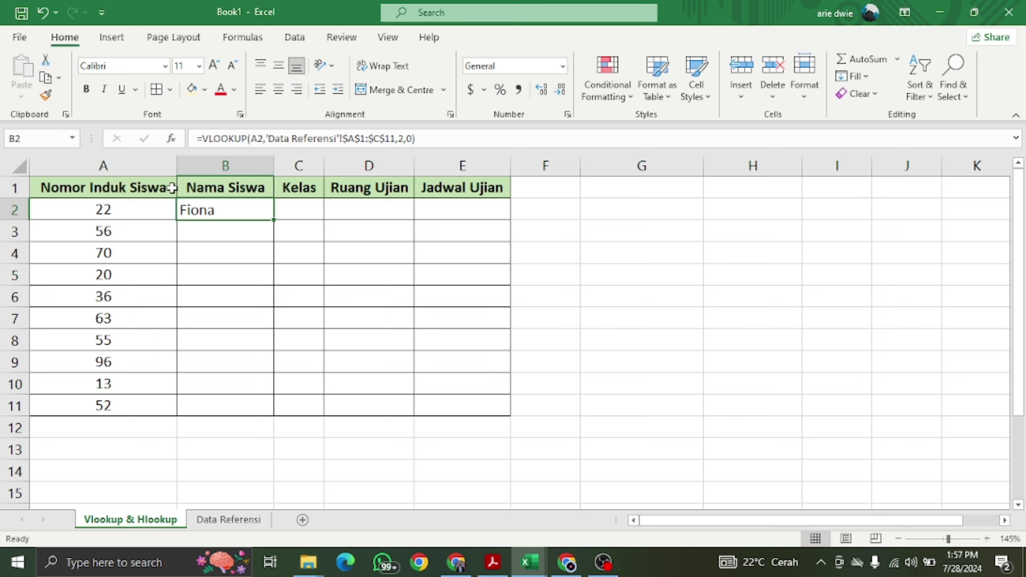
double_click(275, 221)
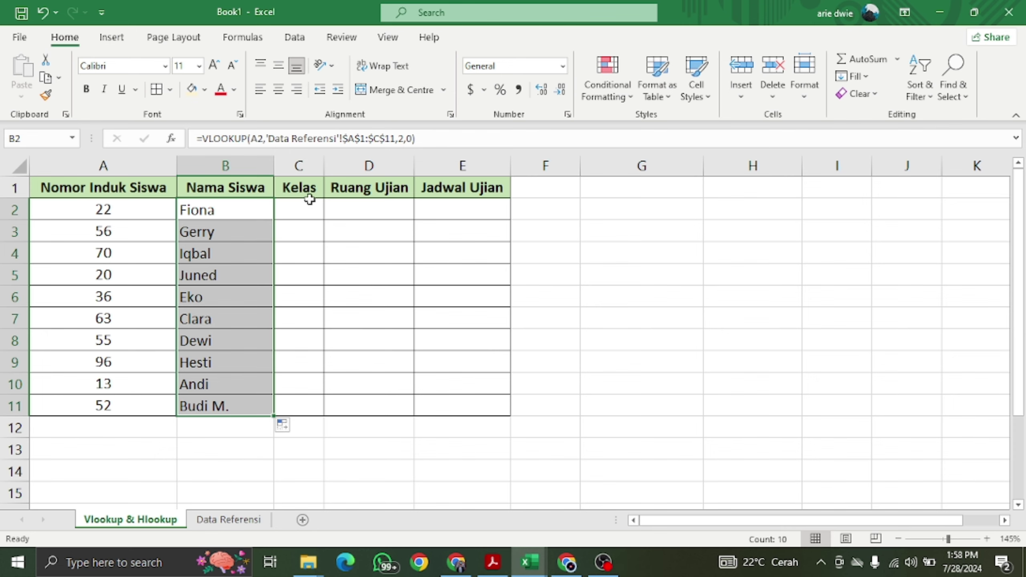
- Compare the empty Kelas column with the Nomor Induk Siswa, Nama Siswa and Kelas columns of the student table on Data Referensi
left_click_drag(307, 208, 318, 340)
left_click(198, 519)
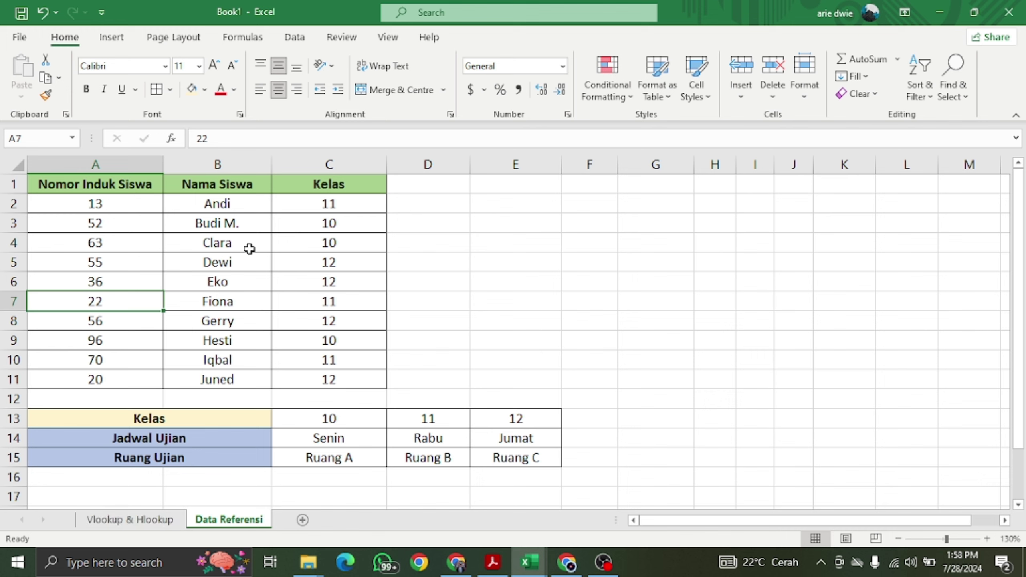
left_click_drag(334, 194, 334, 380)
left_click(130, 520)
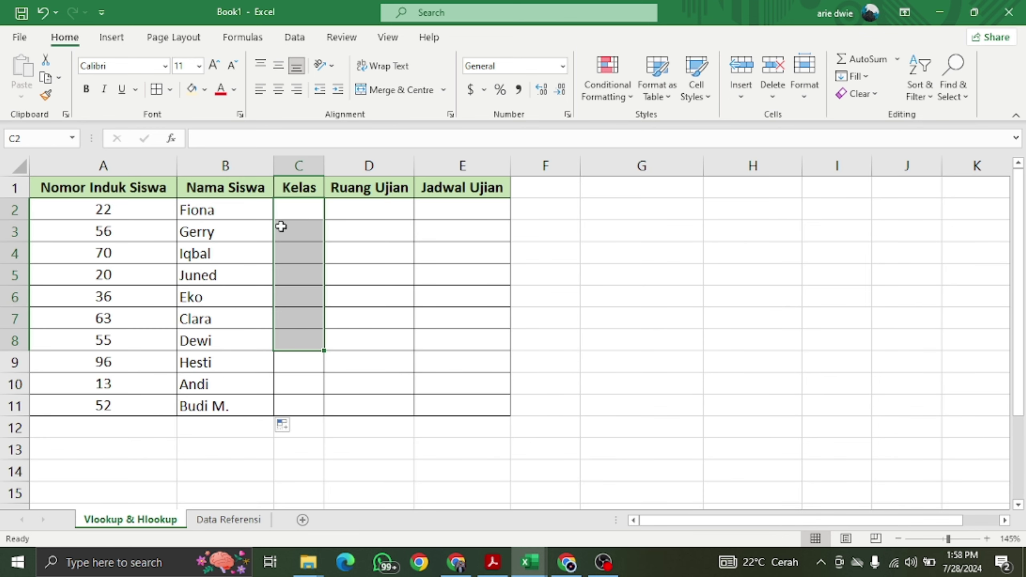
left_click(228, 520)
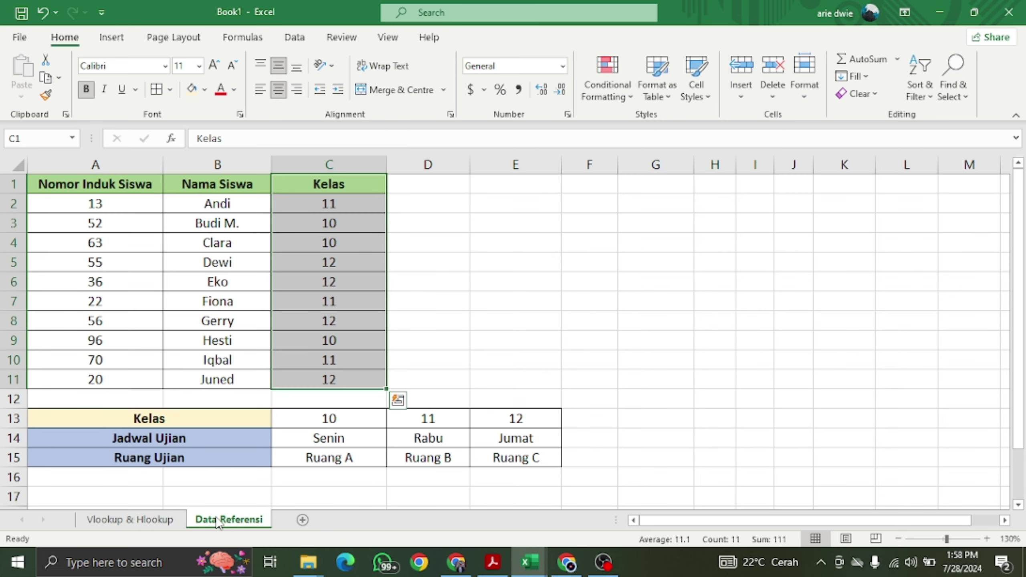
left_click(454, 208)
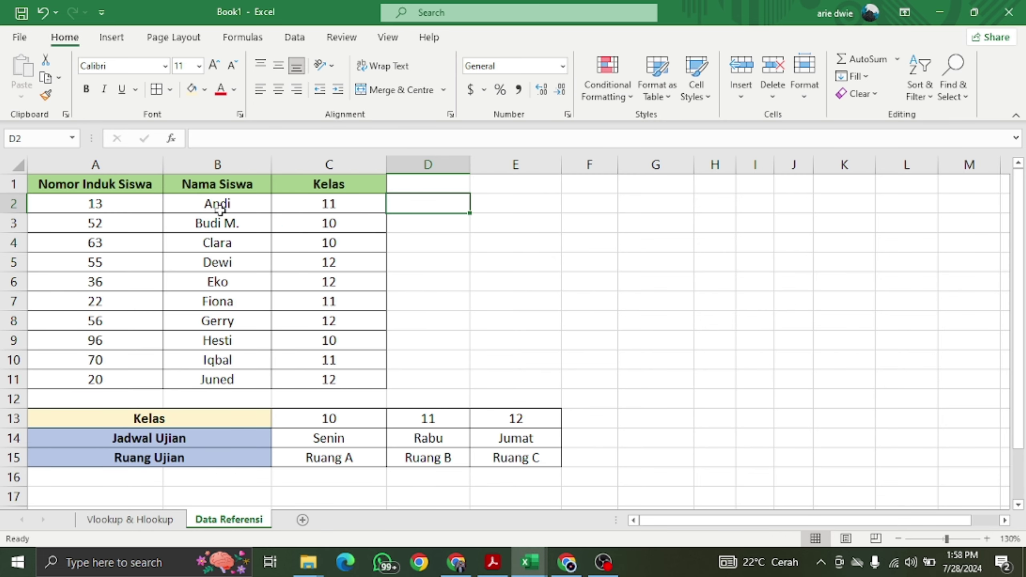
left_click_drag(233, 203, 220, 379)
left_click(121, 184)
left_click_drag(116, 208, 115, 380)
left_click(164, 520)
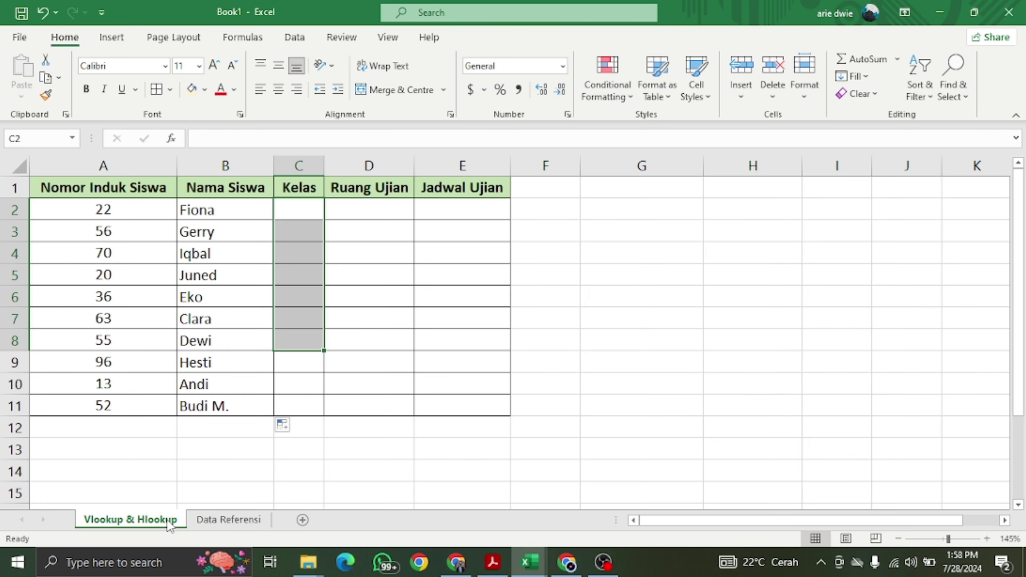
- Start a VLOOKUP formula in C2 of the Kelas column with A2 as the lookup value
left_click(304, 209)
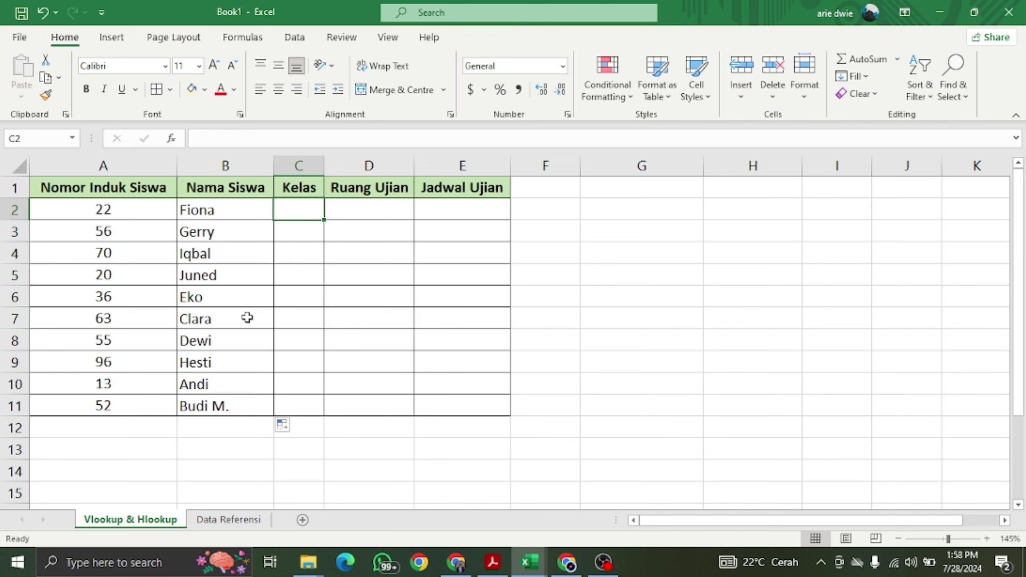
type("=")
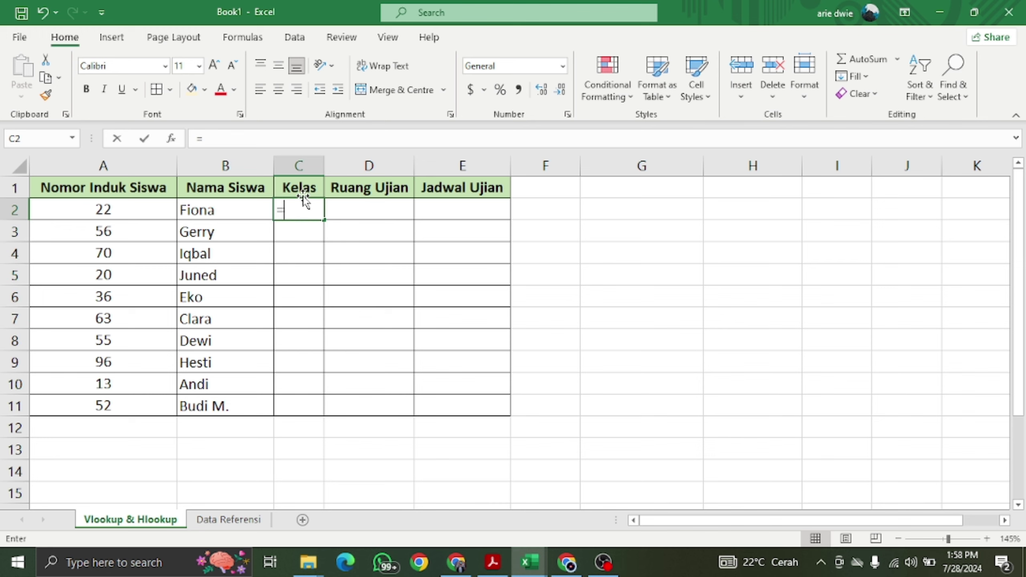
type("si")
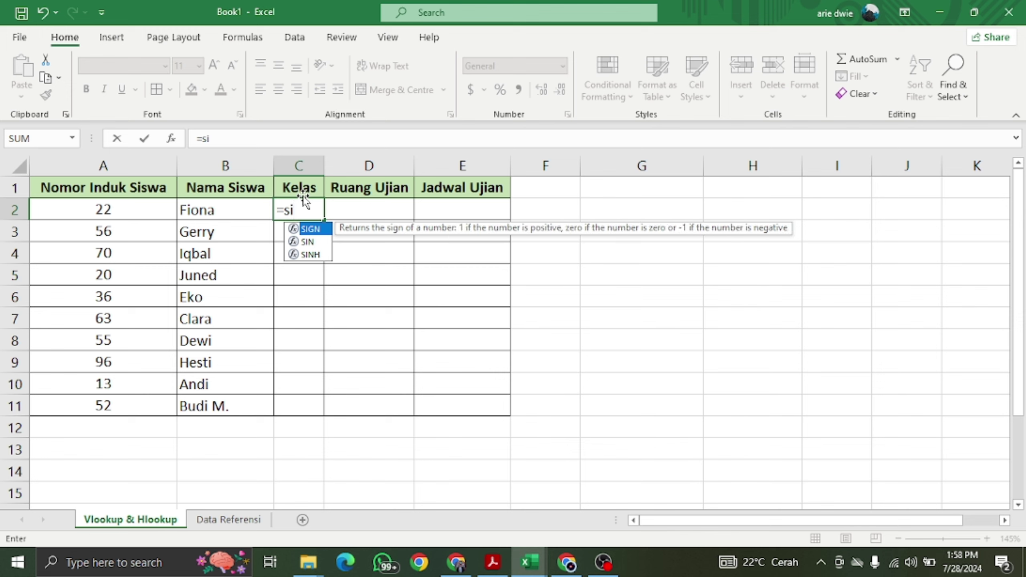
key("BackSpace")
key("BackSpace")
type("vloo")
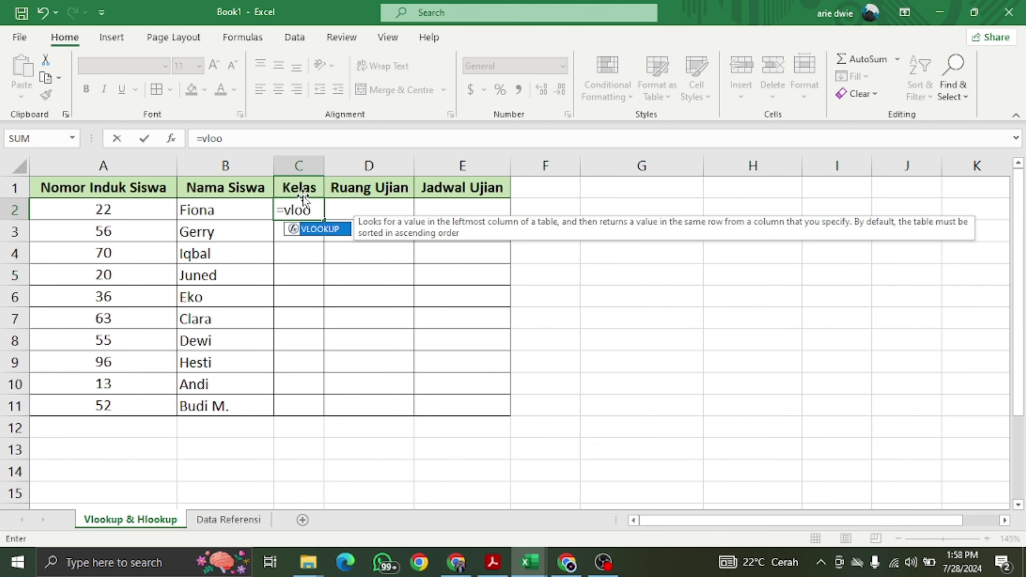
type("kup(")
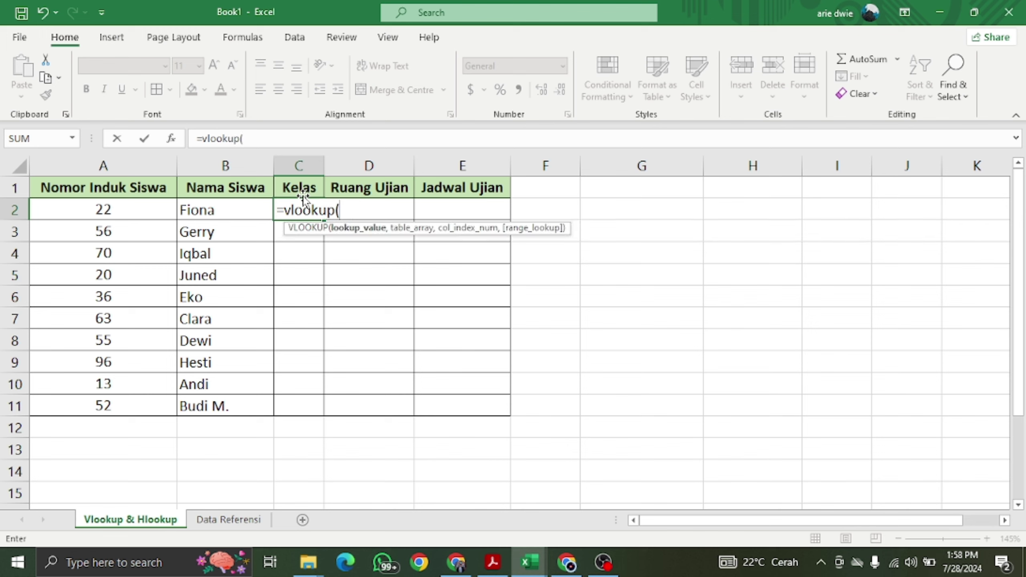
left_click(139, 209)
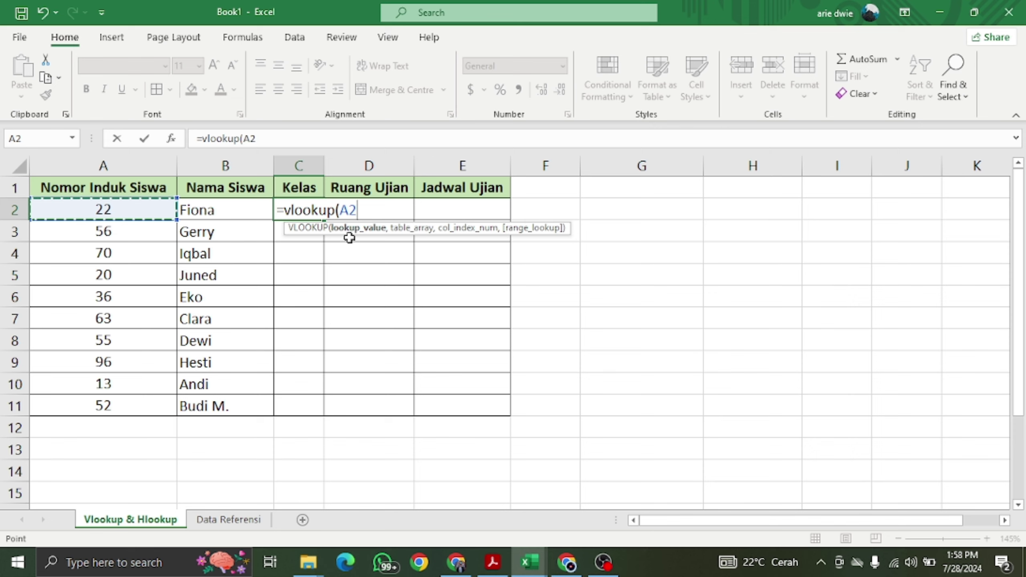
type(",")
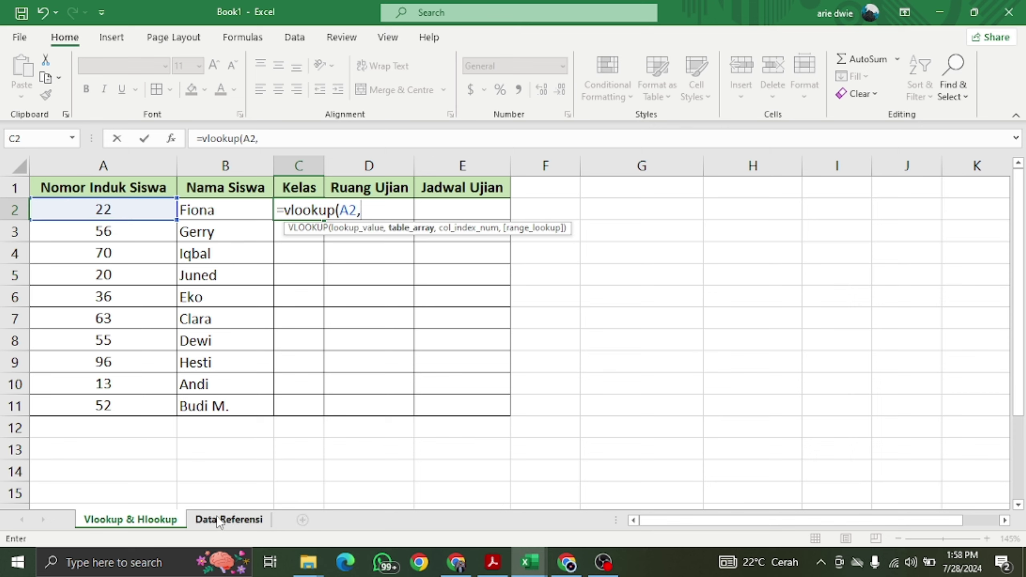
- Set the C2 formula's table array to the student table A1:C11 on Data Referensi, locked as $A$1:$C$11
left_click(222, 521)
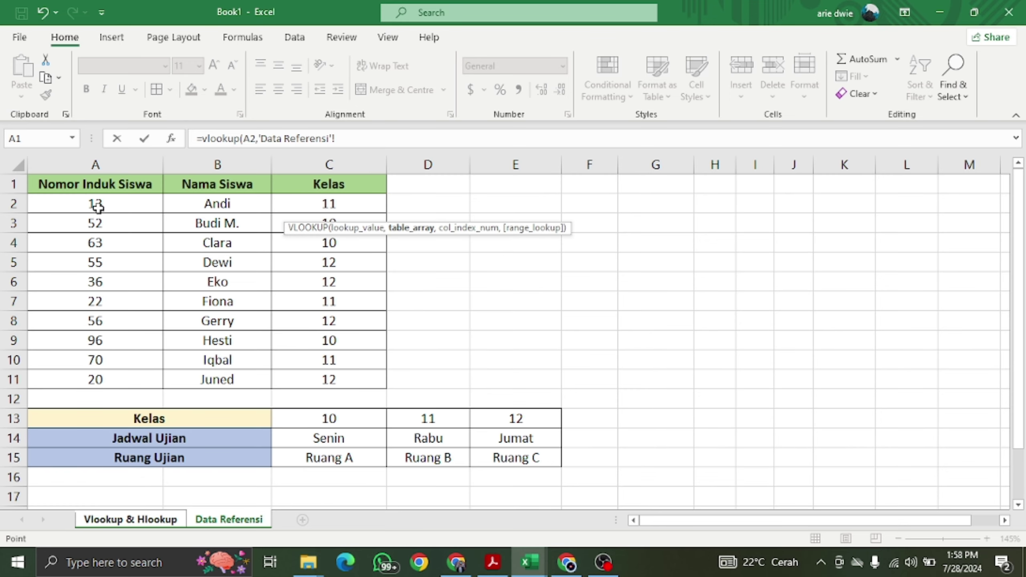
left_click_drag(109, 185, 329, 380)
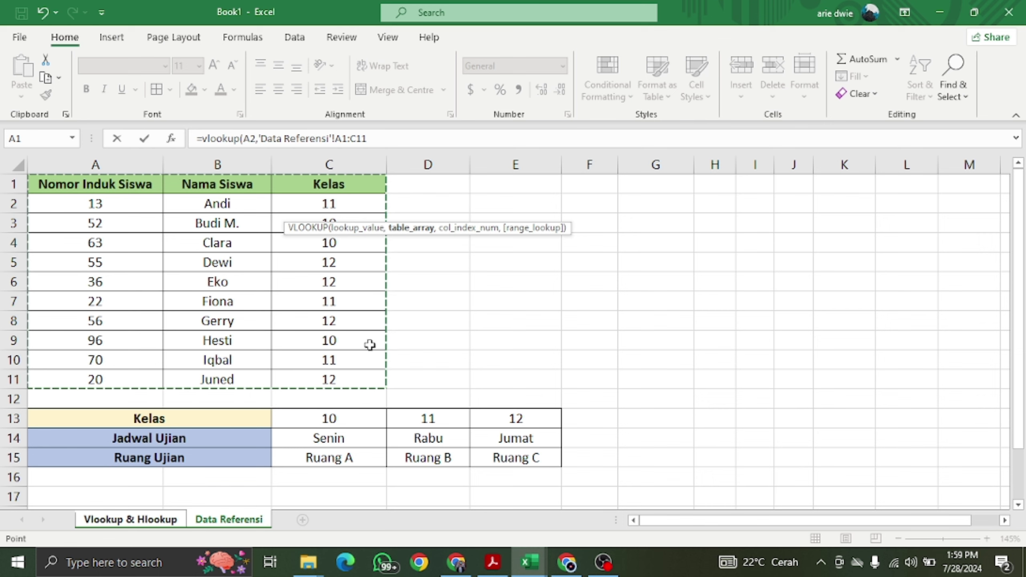
key("F4")
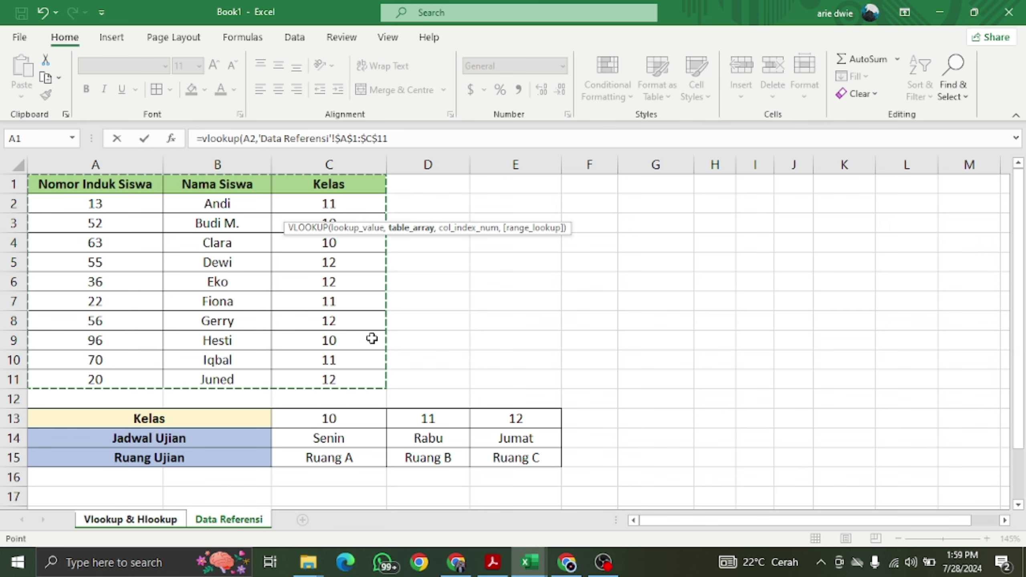
- Complete the C2 VLOOKUP formula with column index 3 and range lookup 0 for an exact match
type(",3")
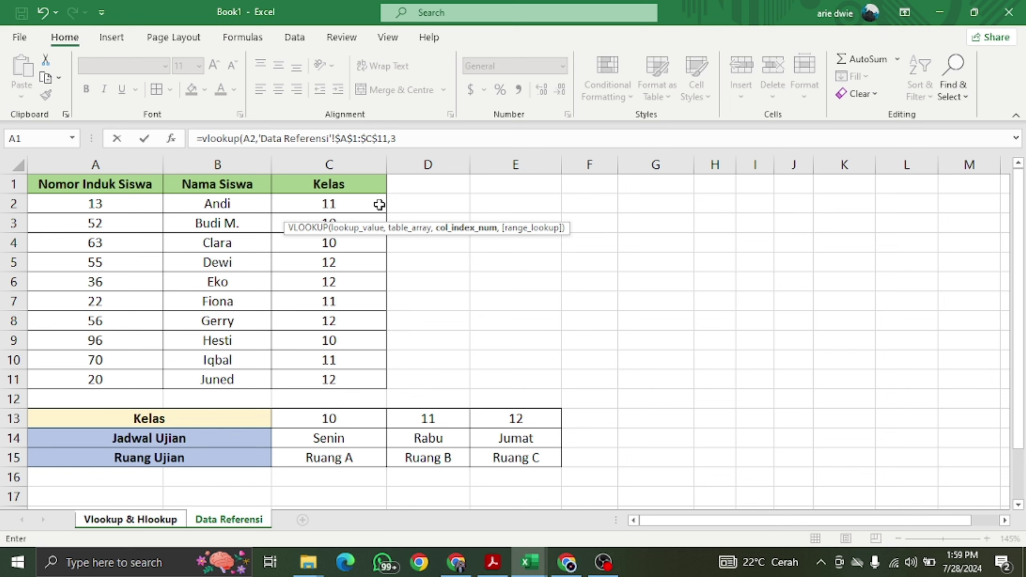
type(",")
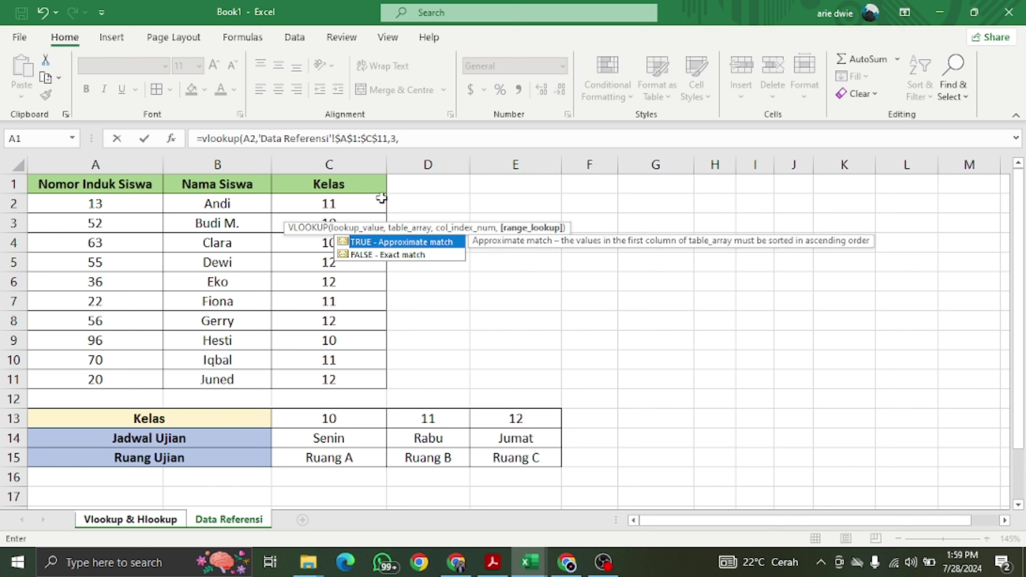
type("0)")
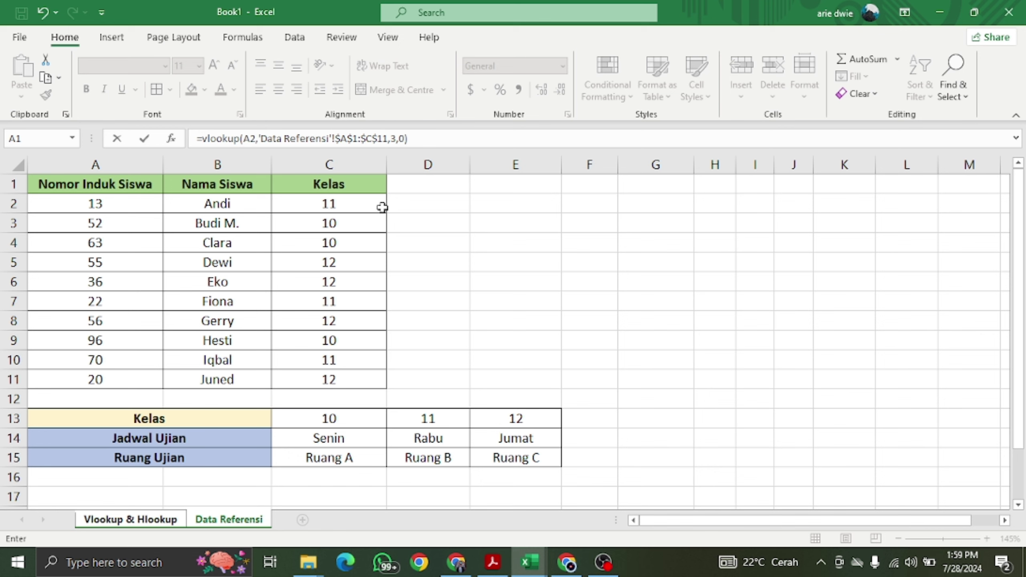
key("Return")
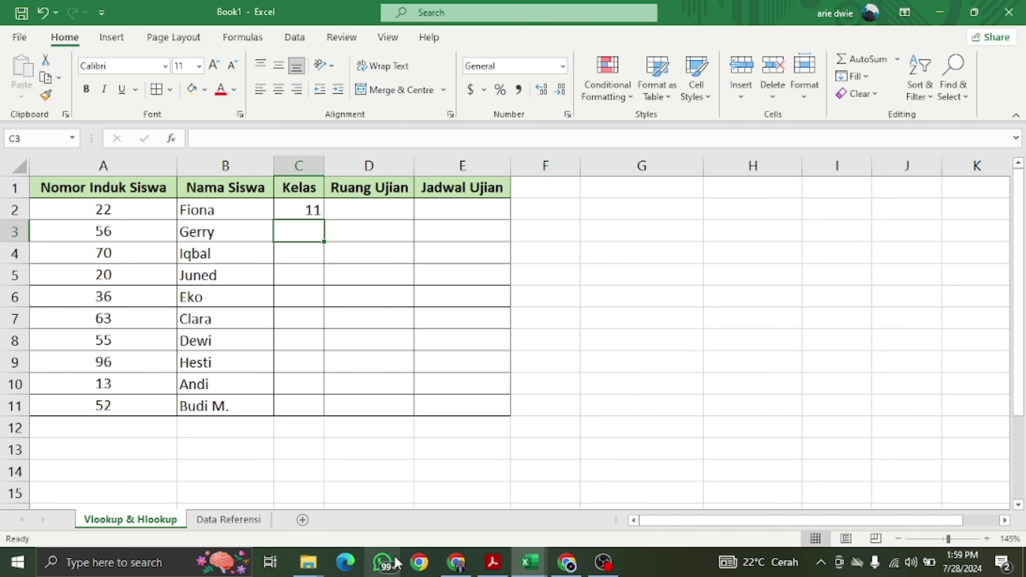
- Check the class returned in C2 against the matching student's Kelas value on the Data Referensi sheet
left_click(228, 520)
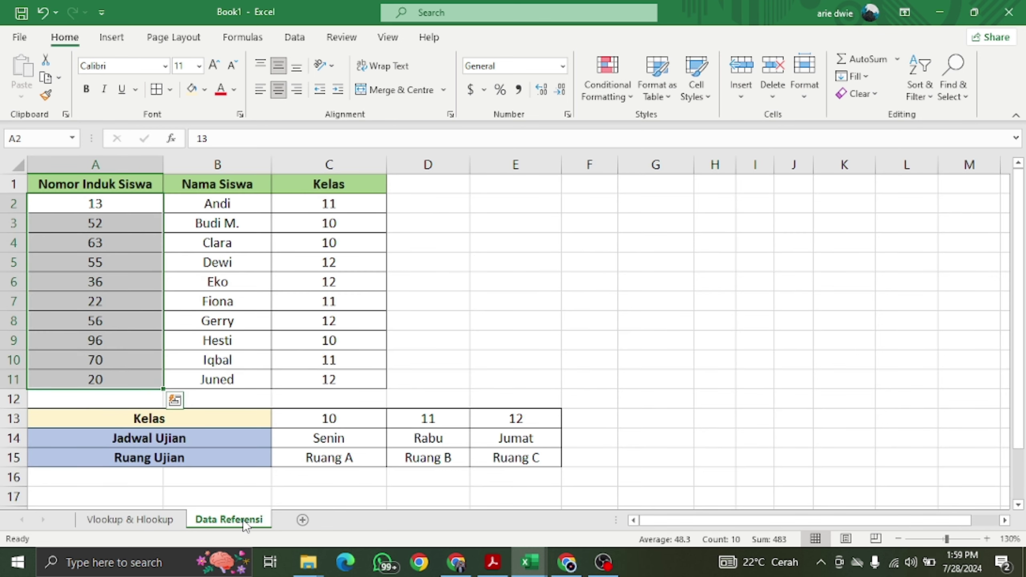
left_click(328, 207)
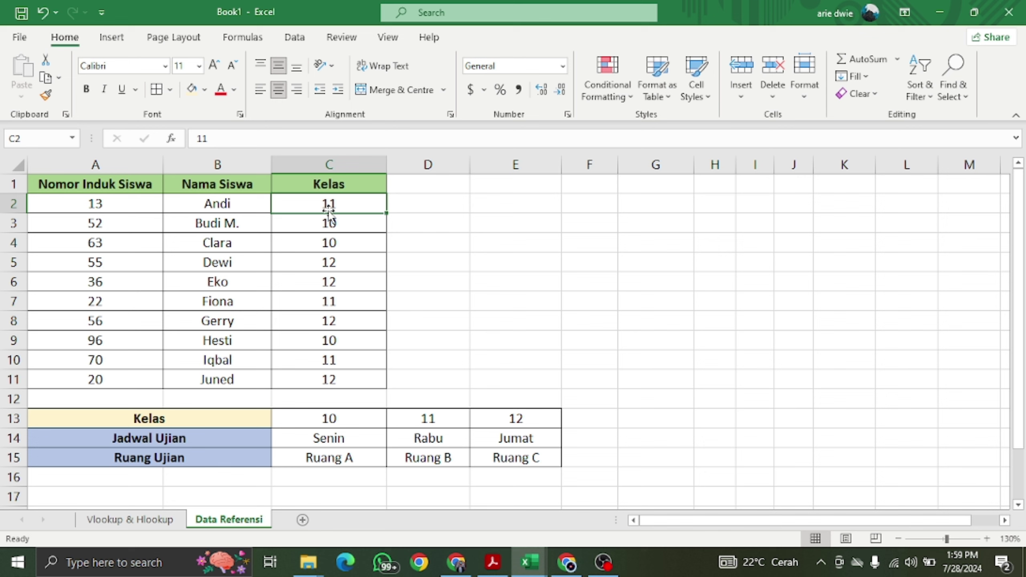
left_click(250, 301)
left_click(334, 303)
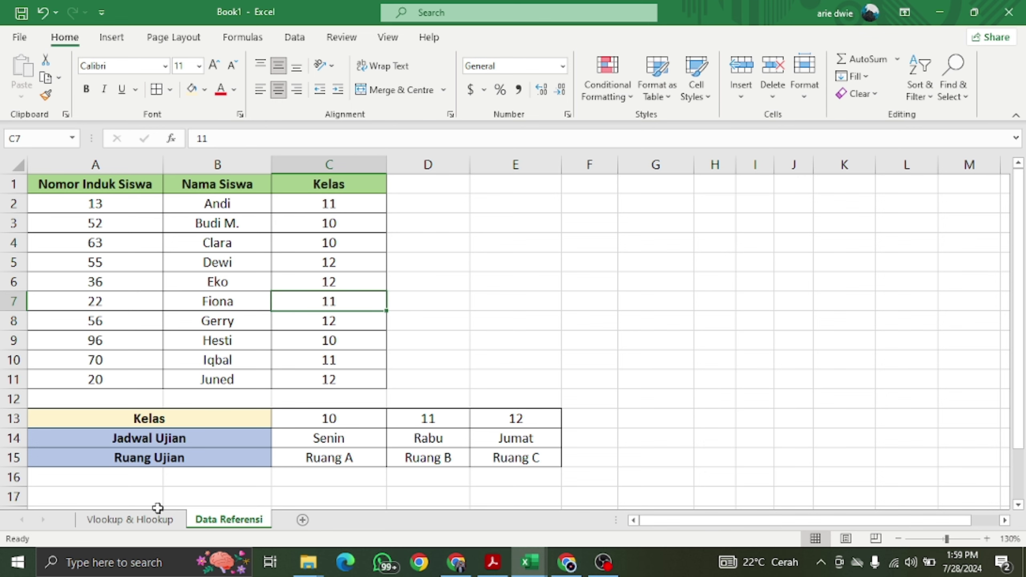
- Return to the Vlookup & Hlookup sheet and fill the Kelas formula from C2 down to C11
left_click(149, 520)
left_click(582, 214)
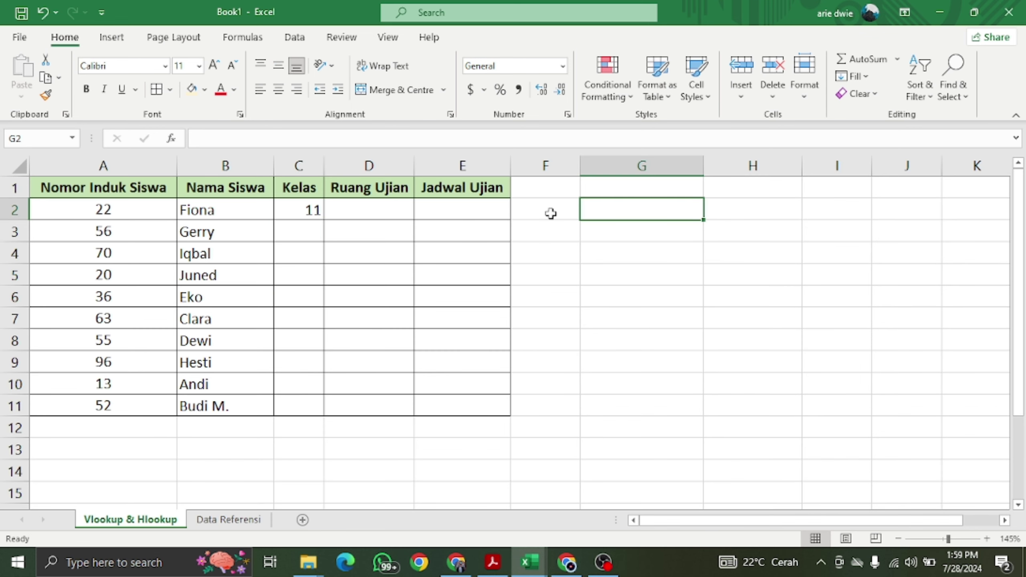
left_click(320, 209)
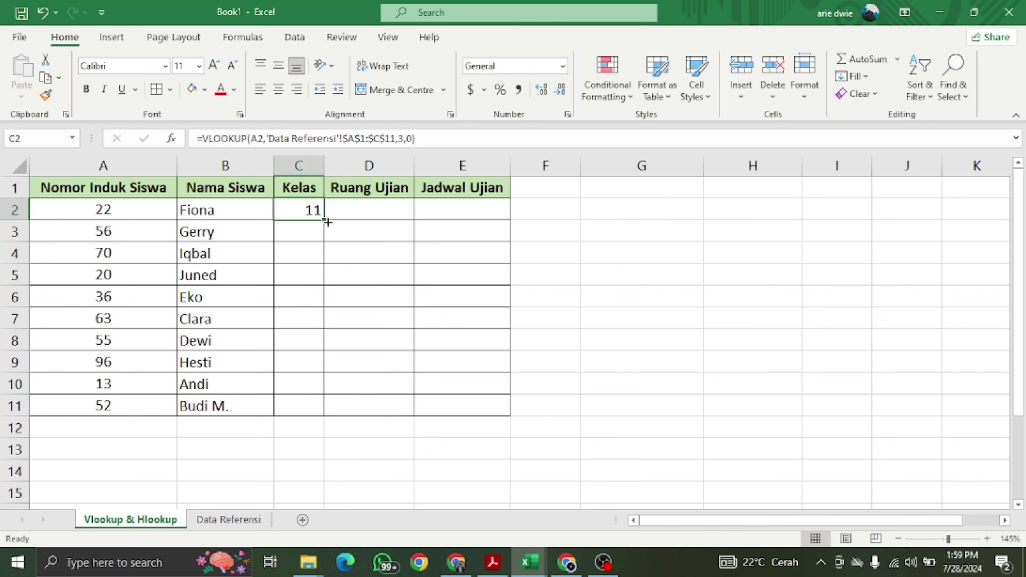
double_click(325, 222)
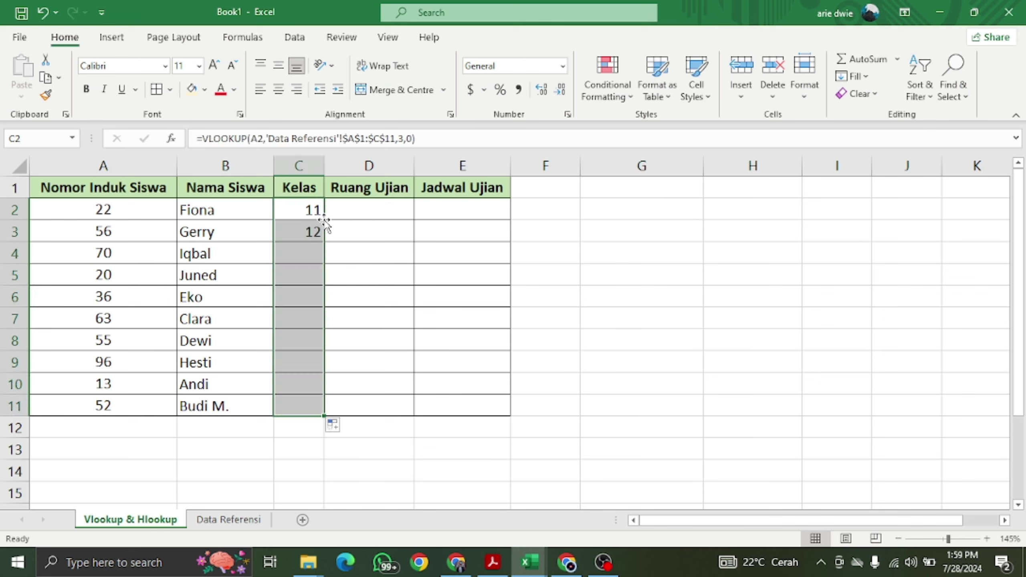
left_click(586, 225)
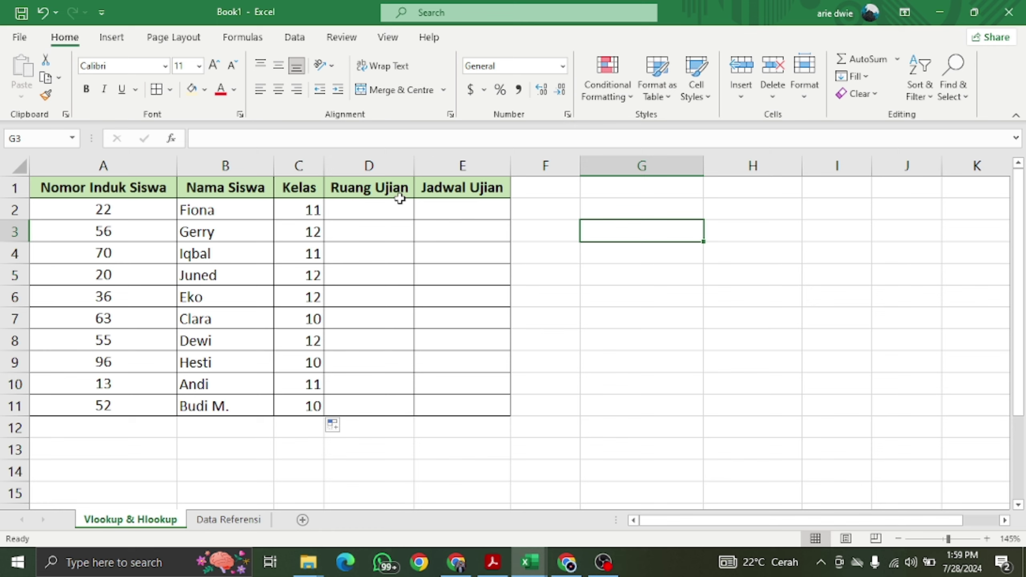
- Examine the horizontal Kelas, Jadwal Ujian and Ruang Ujian table in A13:E15 on Data Referensi as the source for the Ruang Ujian column
left_click(406, 212)
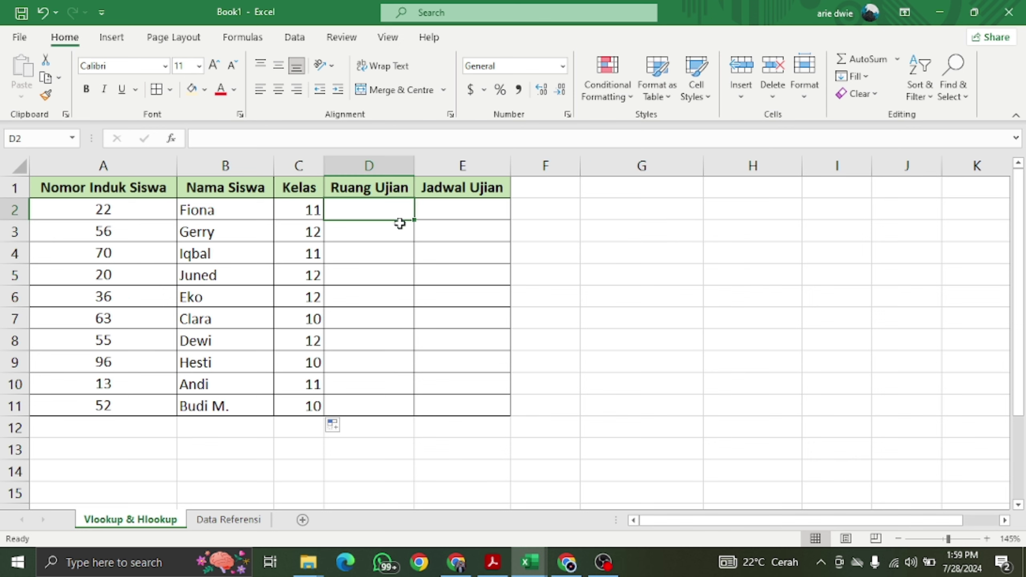
left_click(214, 525)
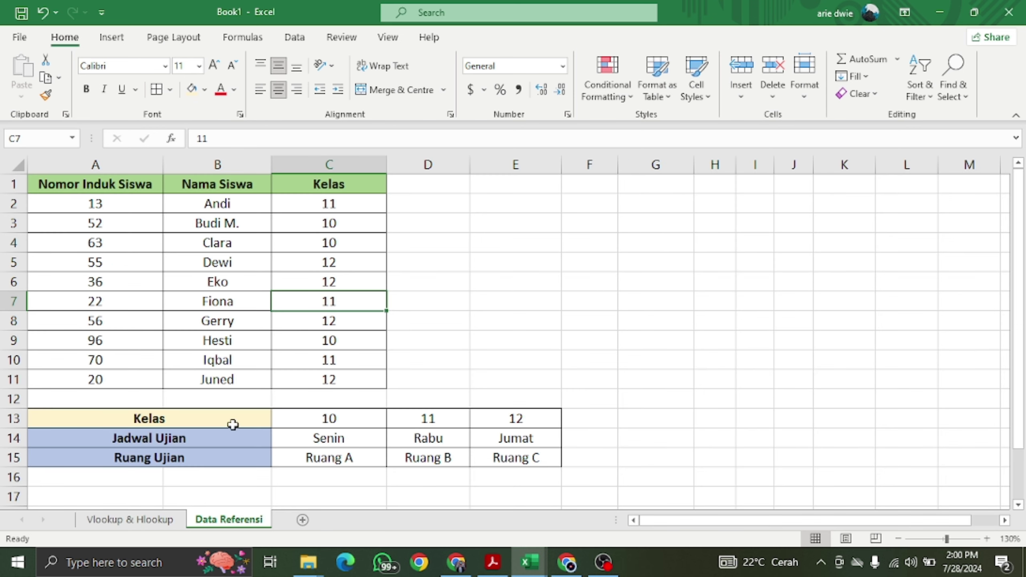
left_click(521, 360)
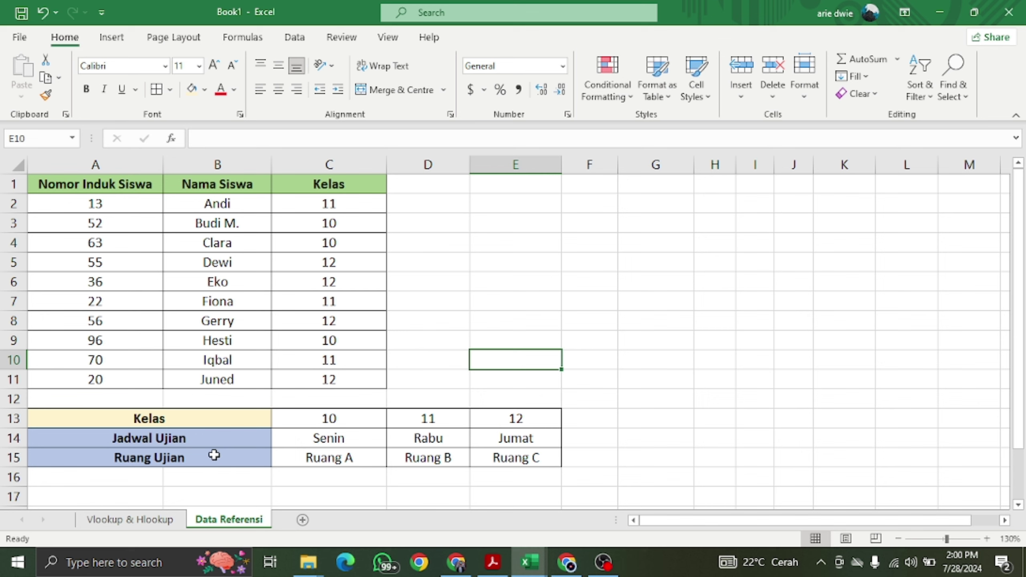
left_click_drag(192, 423, 506, 459)
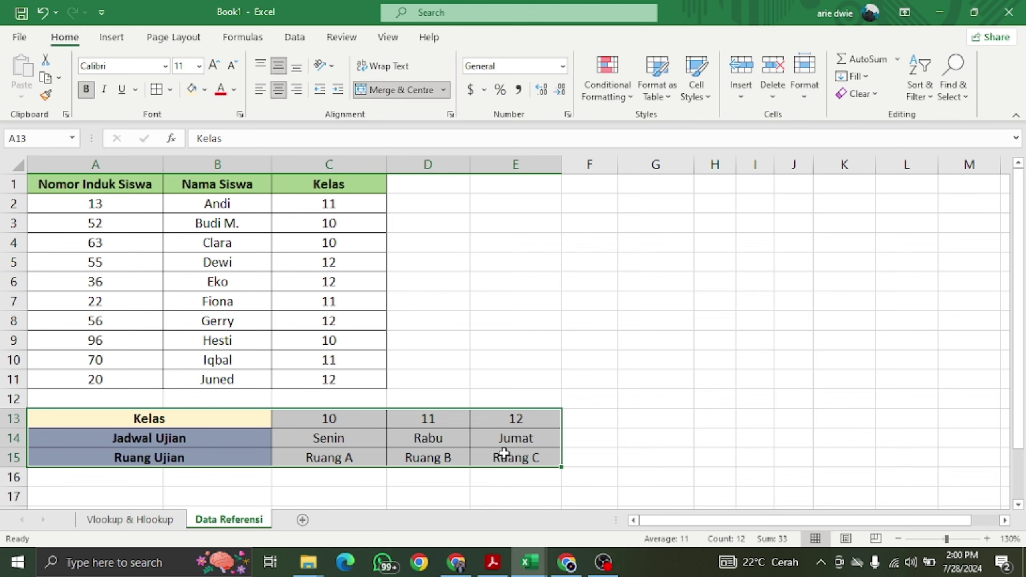
left_click(479, 309)
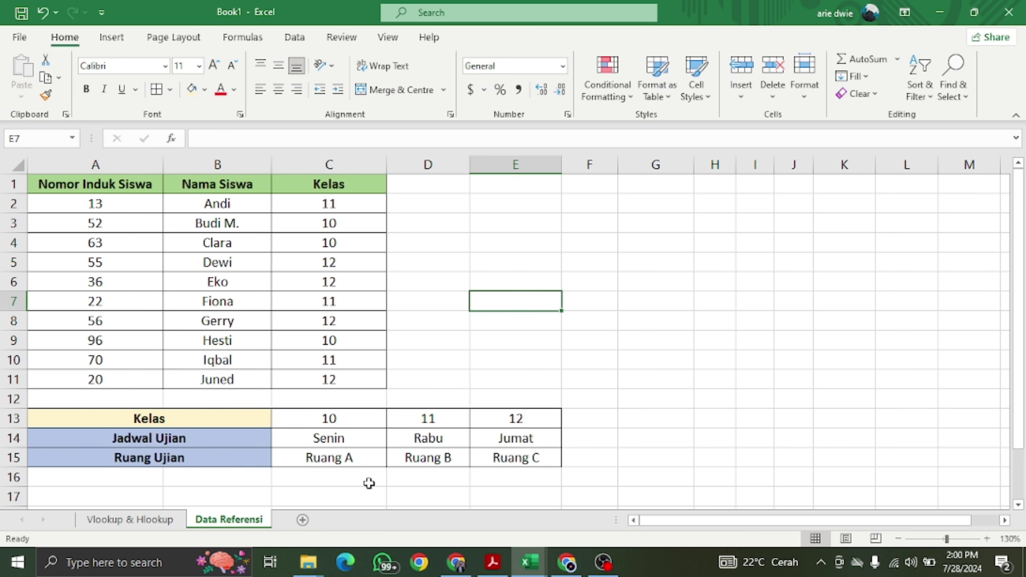
left_click(158, 426)
left_click_drag(158, 425, 512, 421)
left_click(516, 283)
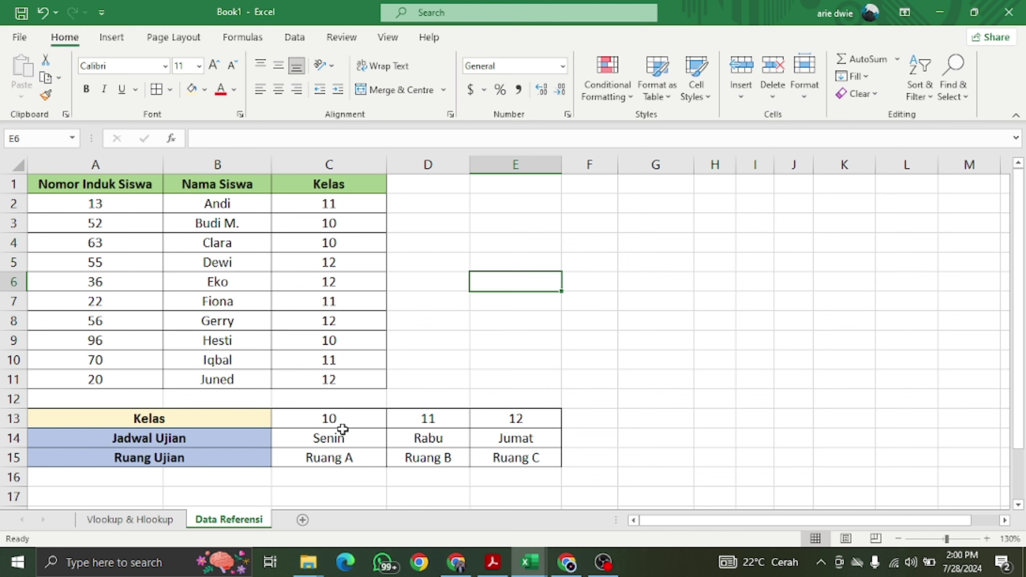
left_click_drag(364, 419, 484, 419)
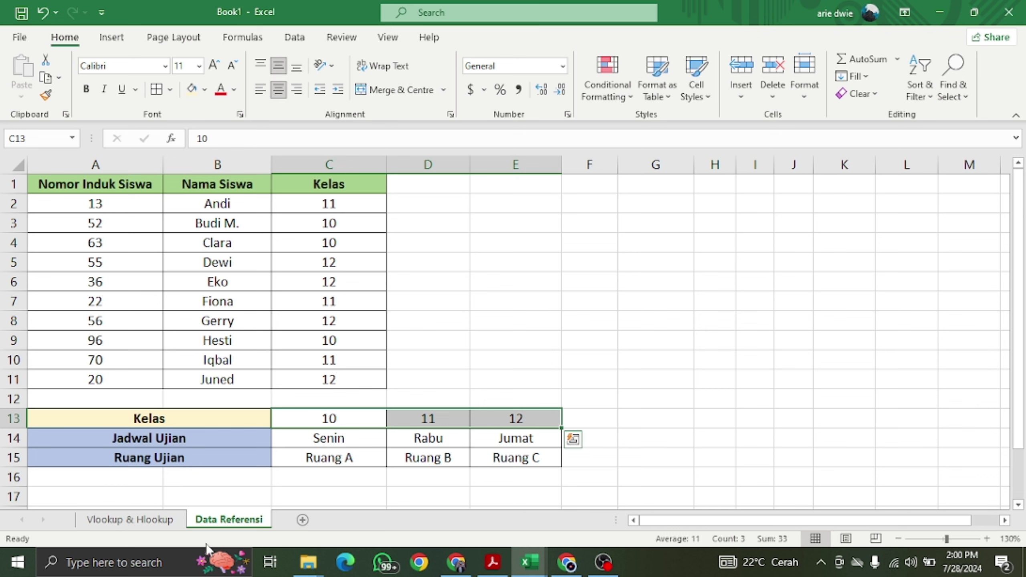
- Start an HLOOKUP formula in D2 of the Ruang Ujian column on Vlookup & Hlookup with C2 as the lookup value
left_click(172, 524)
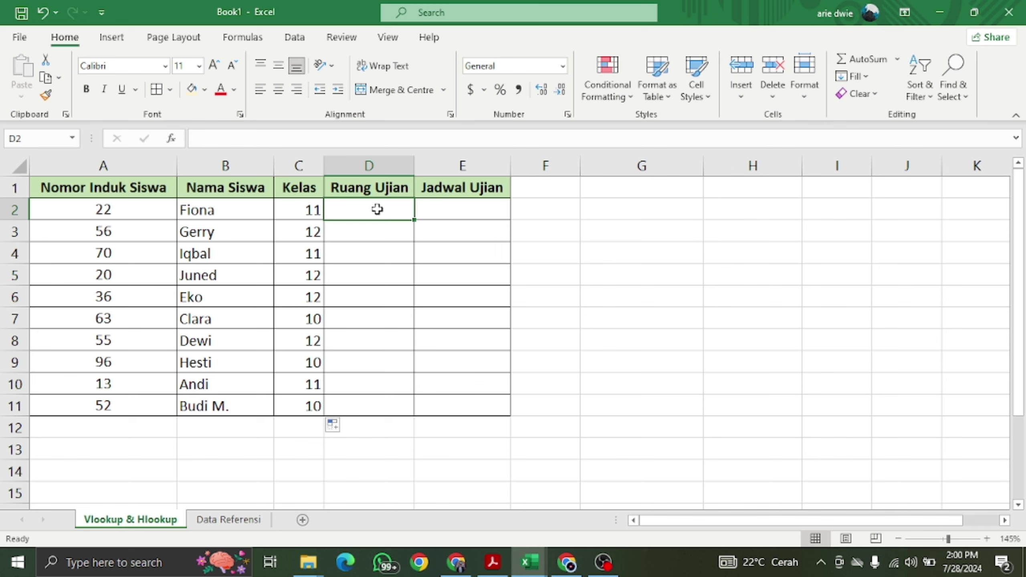
type("=h")
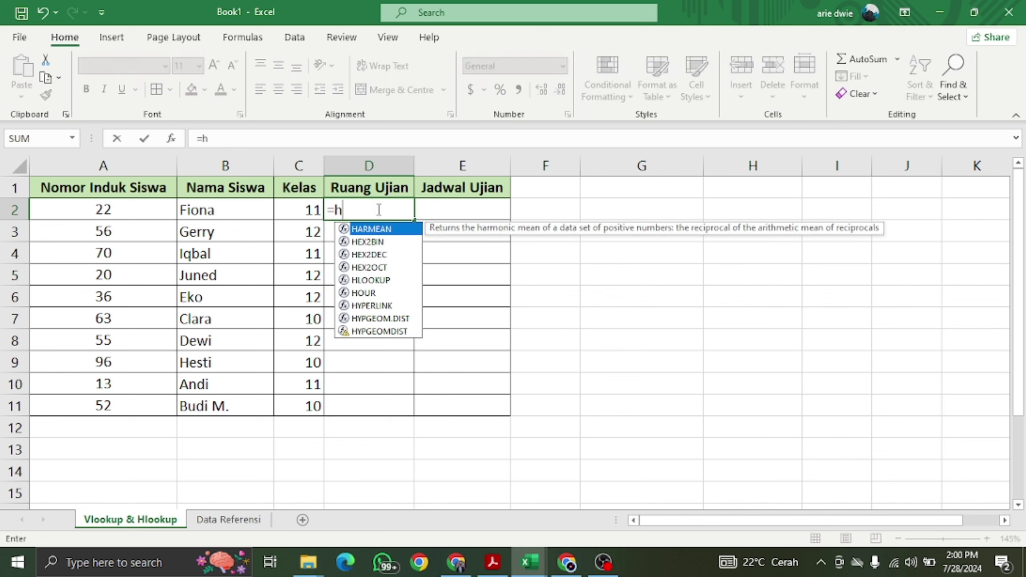
type("look")
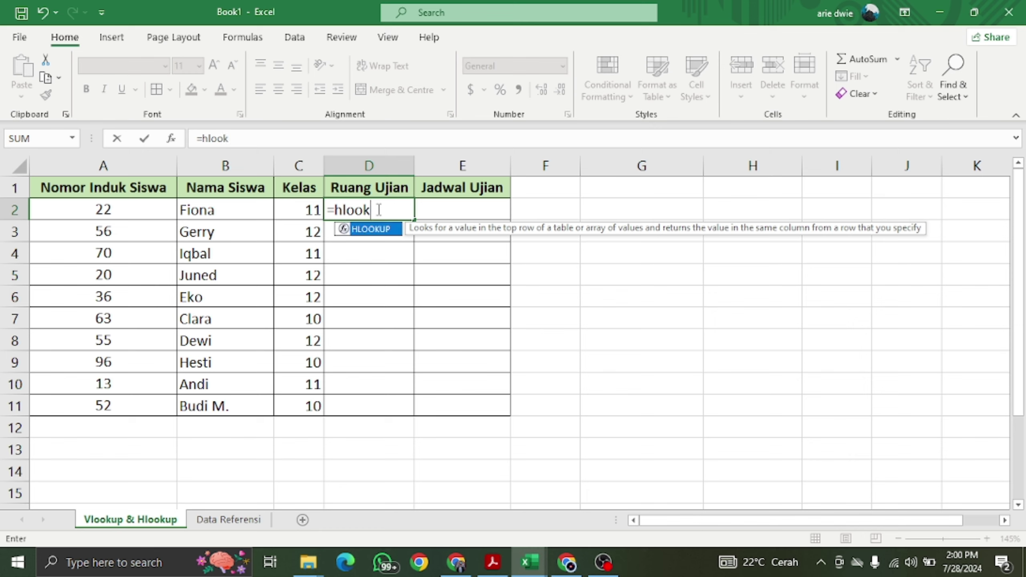
type("up(")
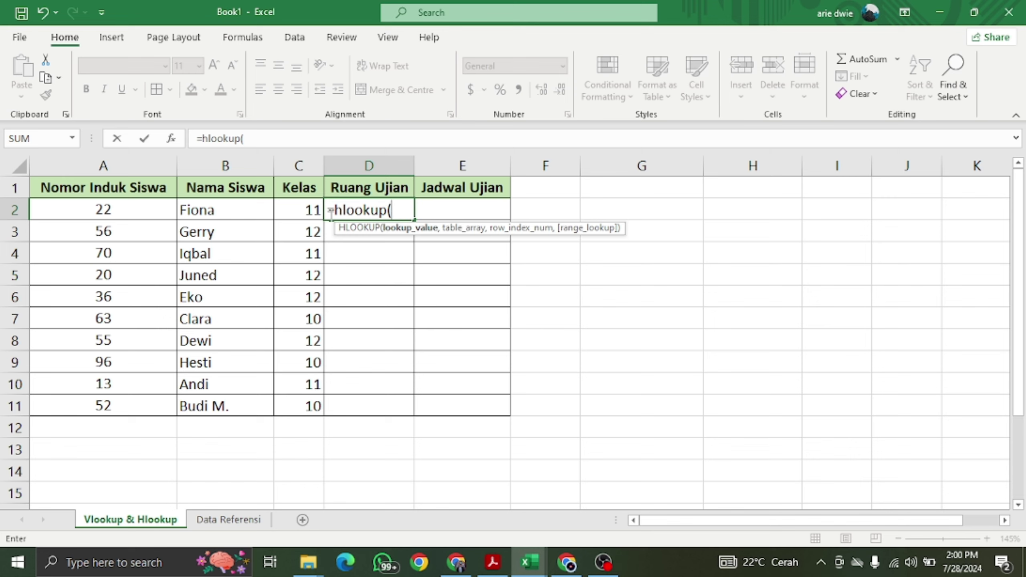
left_click(305, 209)
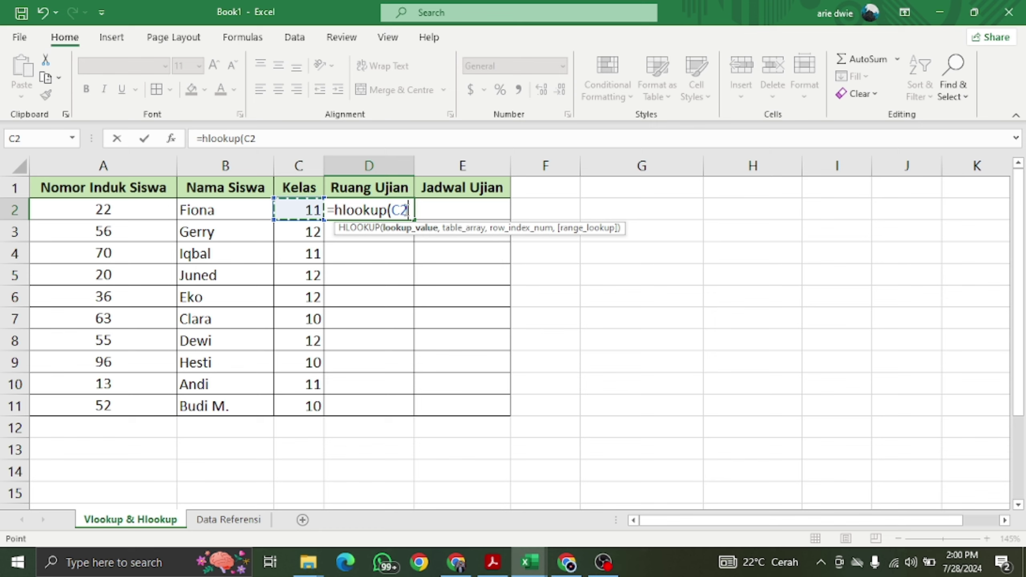
type(",")
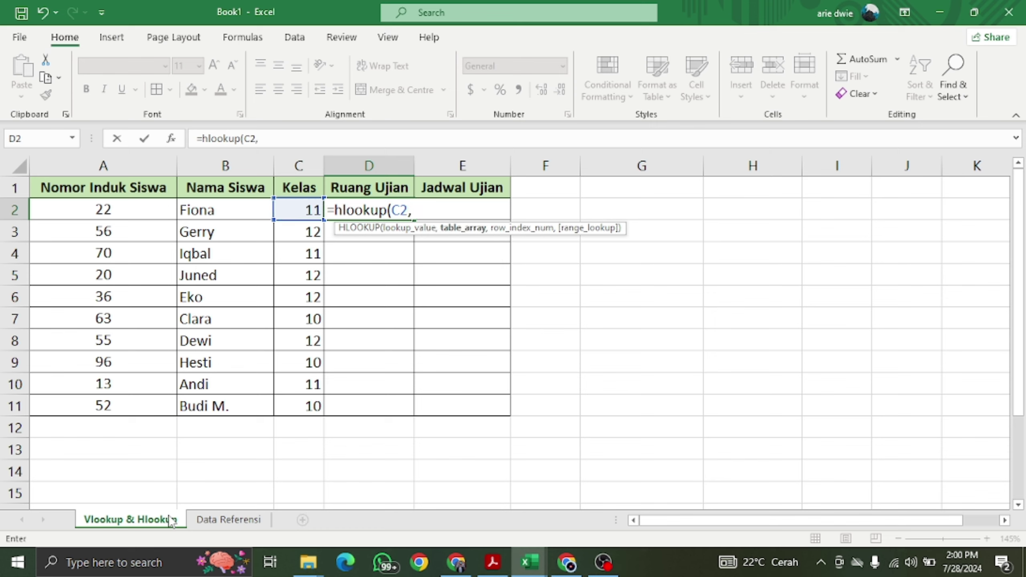
- Complete the D2 HLOOKUP formula with the absolute table range $A$13:$E$15 from Data Referensi and 0 as the third argument
left_click(227, 520)
left_click_drag(156, 421, 519, 457)
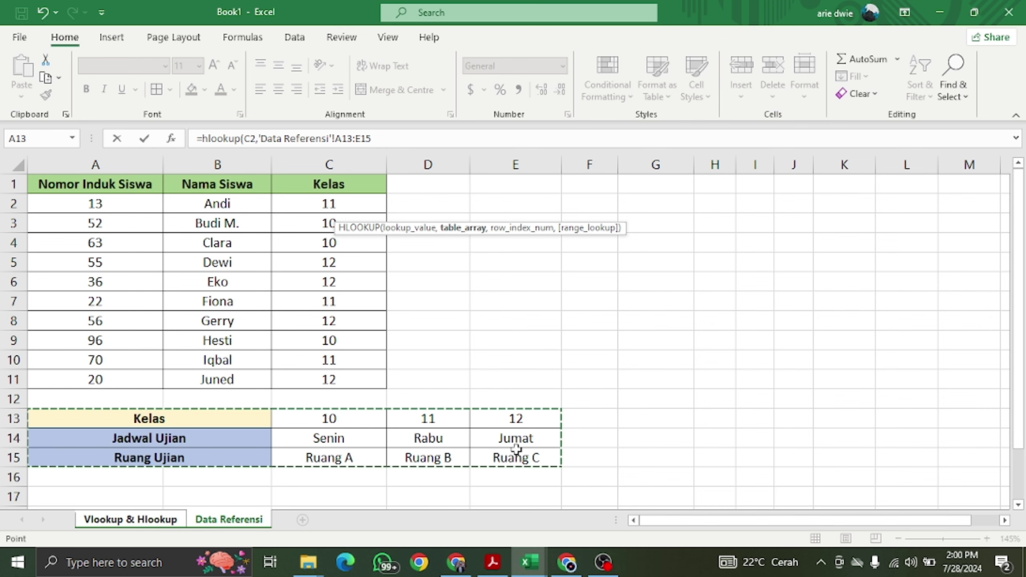
key("F4")
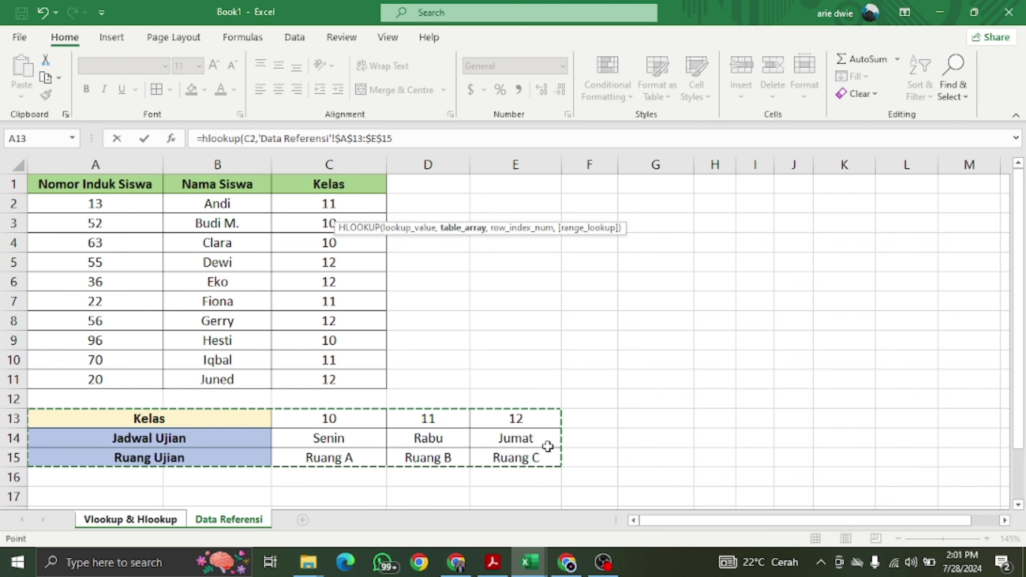
type(",")
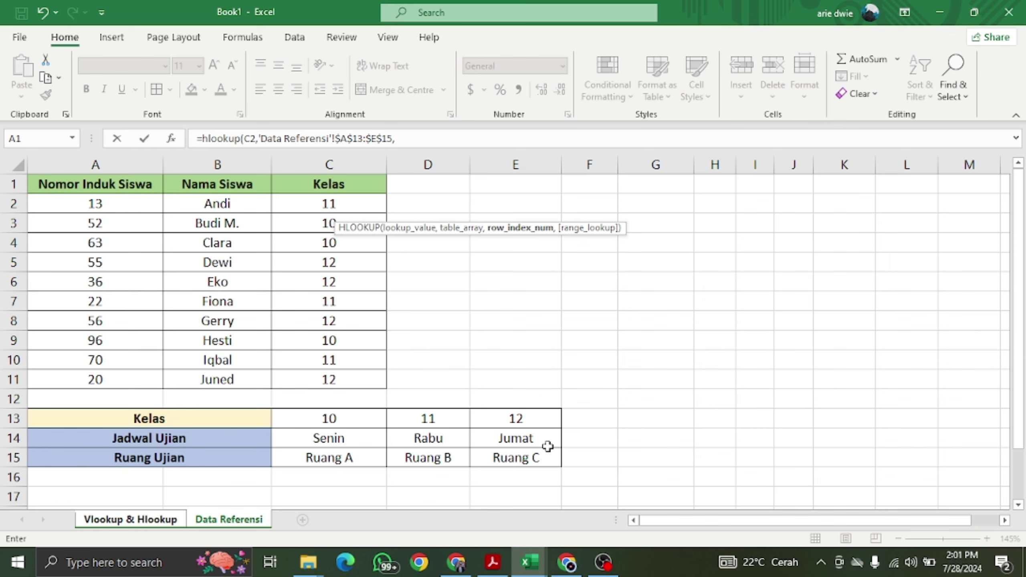
type("0)")
key("Return")
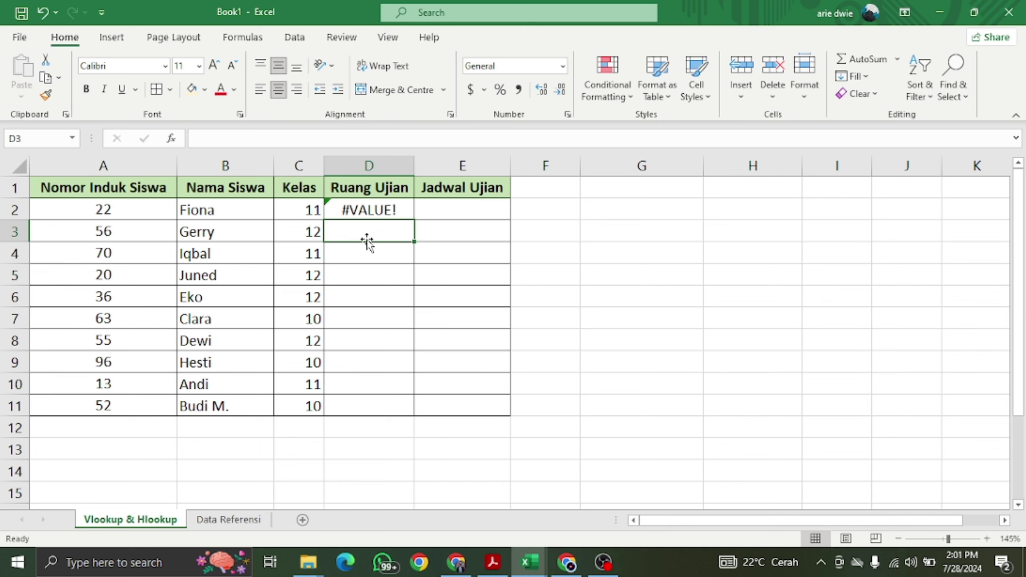
- Edit the D2 HLOOKUP formula and try to use the Ruang Ujian label A15:B15 on Data Referensi as its row index
left_click(380, 209)
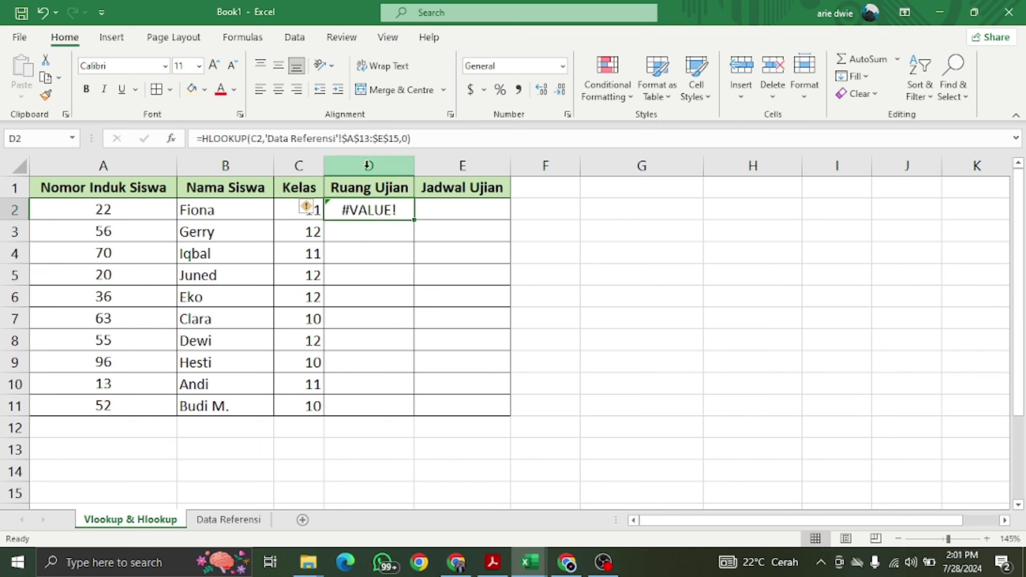
double_click(402, 139)
type("0")
left_click(403, 139)
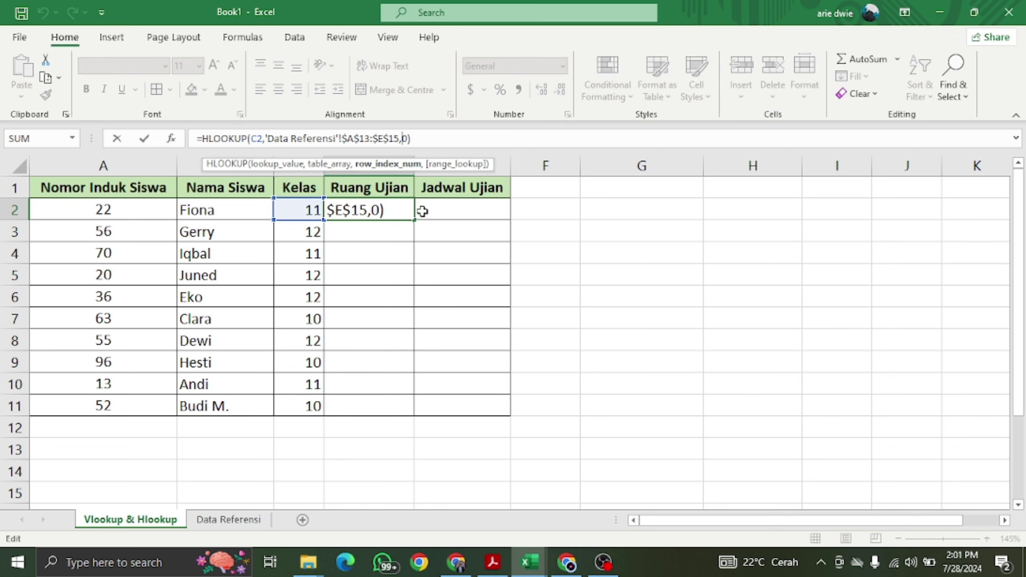
left_click(218, 521)
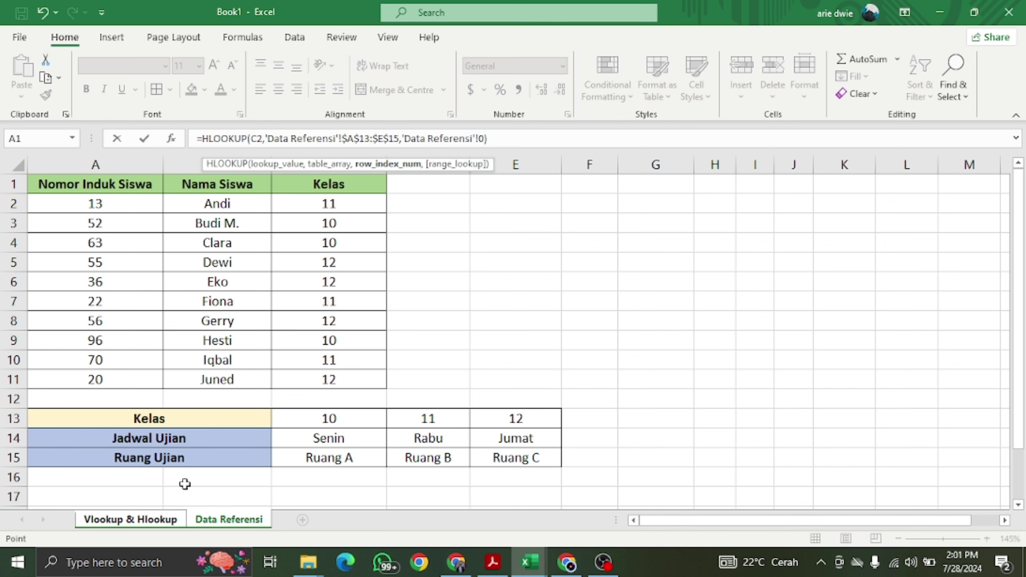
left_click(180, 521)
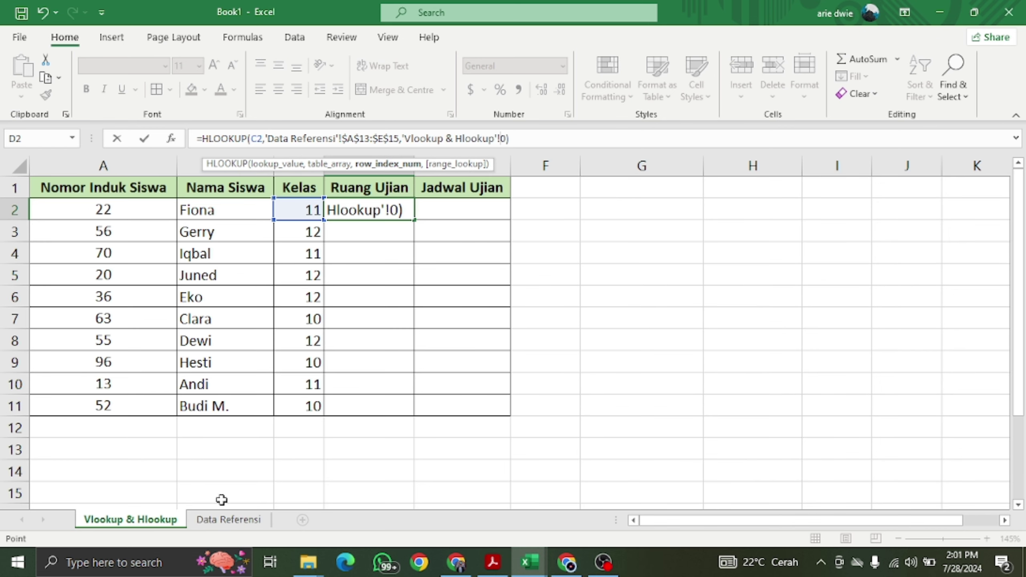
left_click(232, 520)
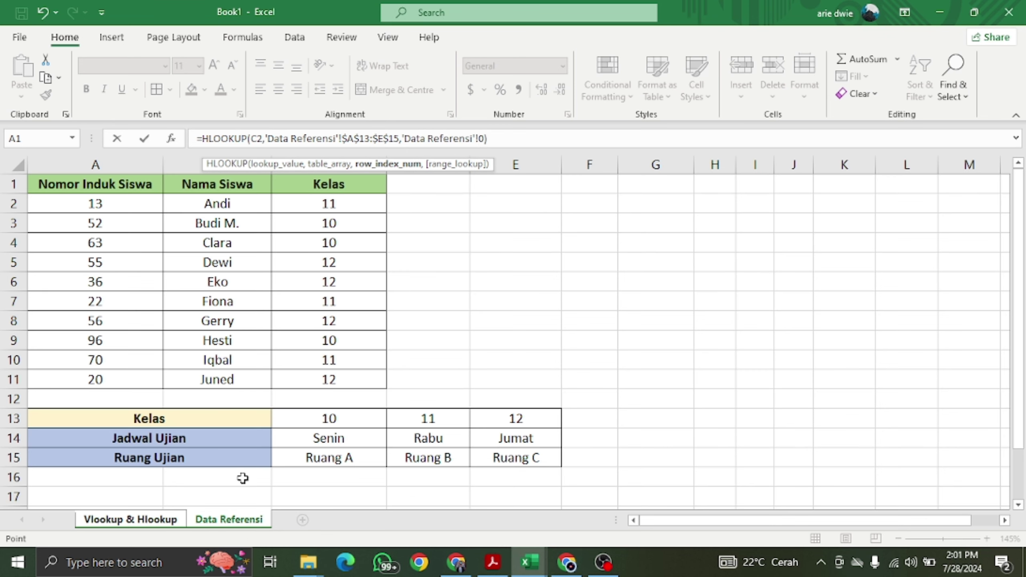
left_click(187, 438)
left_click(187, 453)
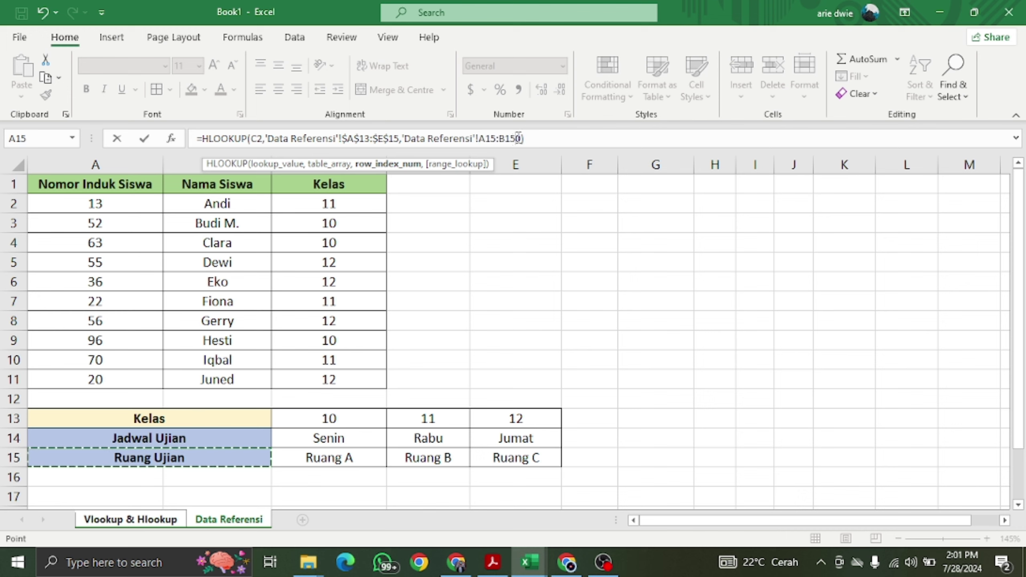
- Replace everything after the table range in the D2 HLOOKUP formula with row index 3 and range lookup 0
double_click(503, 140)
left_click_drag(493, 143, 403, 147)
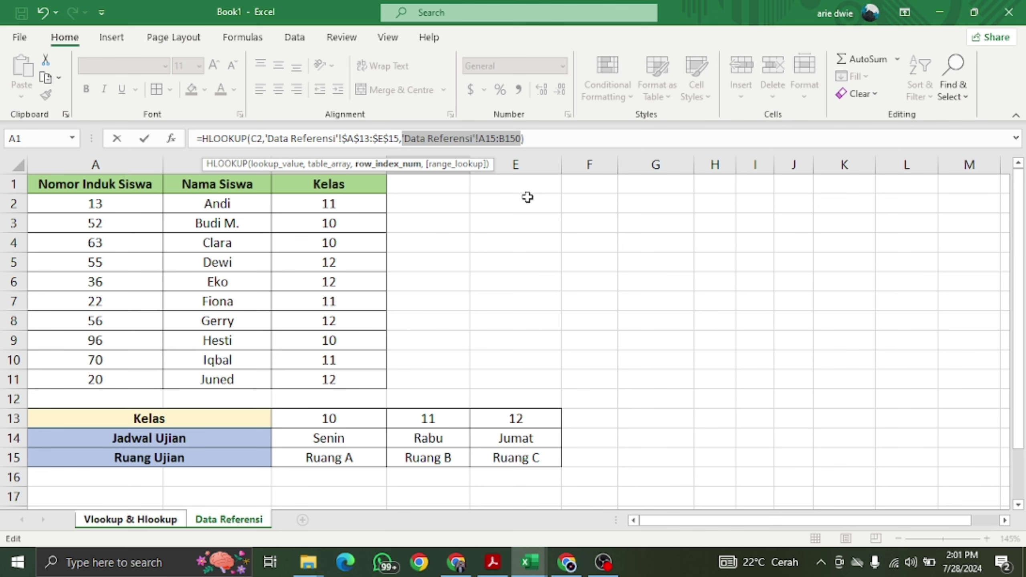
type("3")
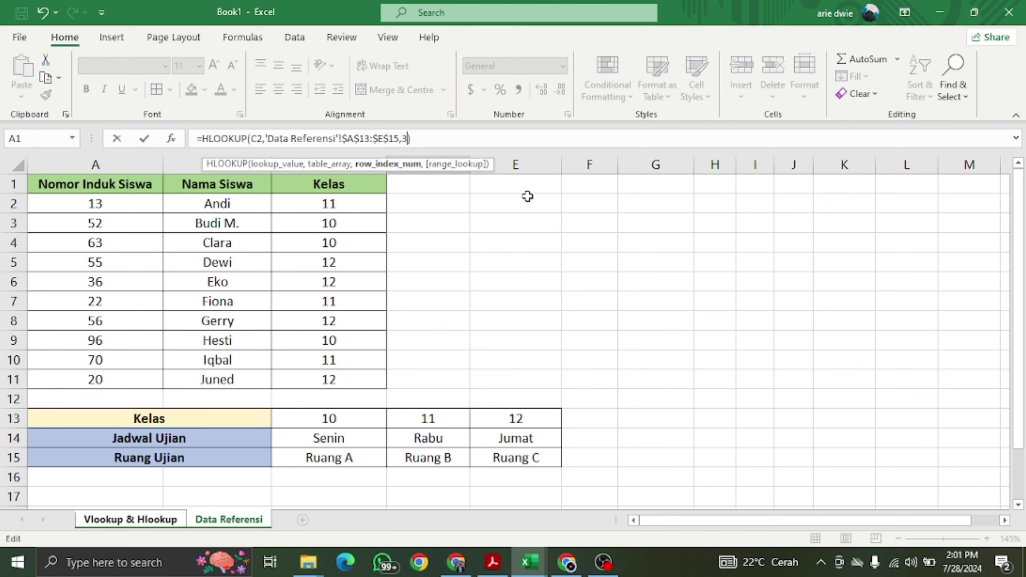
type(",")
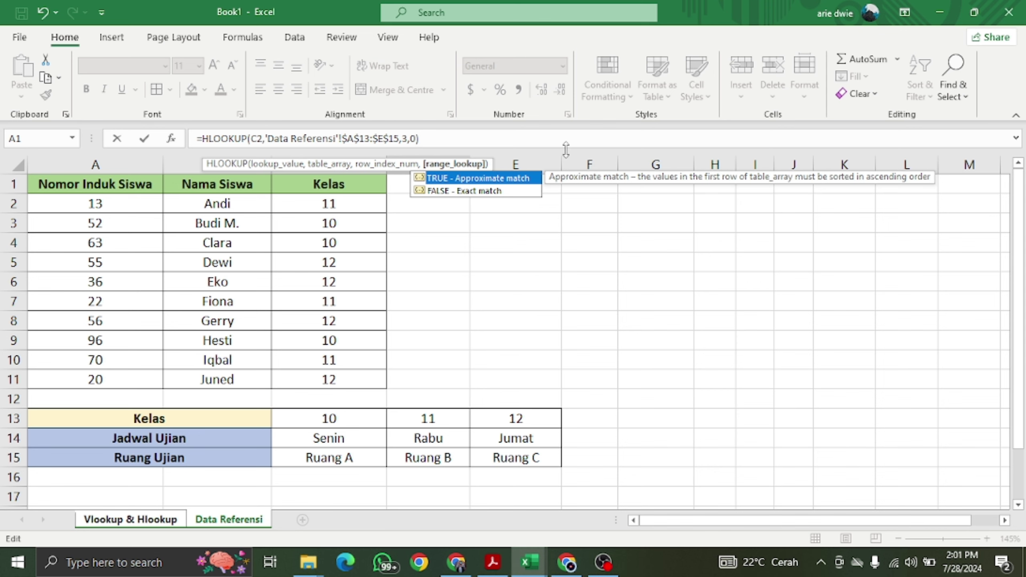
type("0")
key("Return")
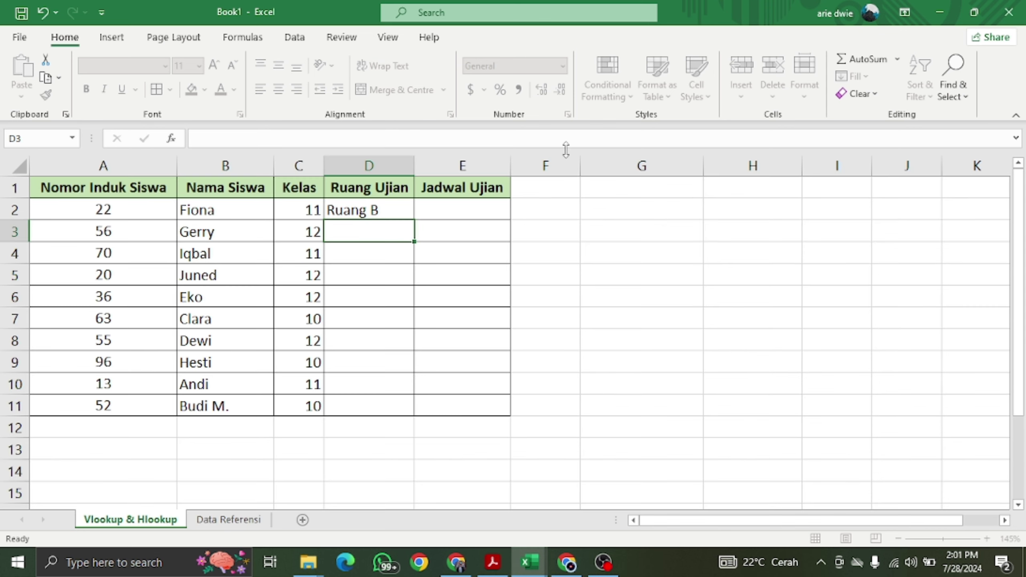
- Check the exam room returned in D2 against the Ruang Ujian entry for Kelas 11 on the Data Referensi sheet
left_click(374, 208)
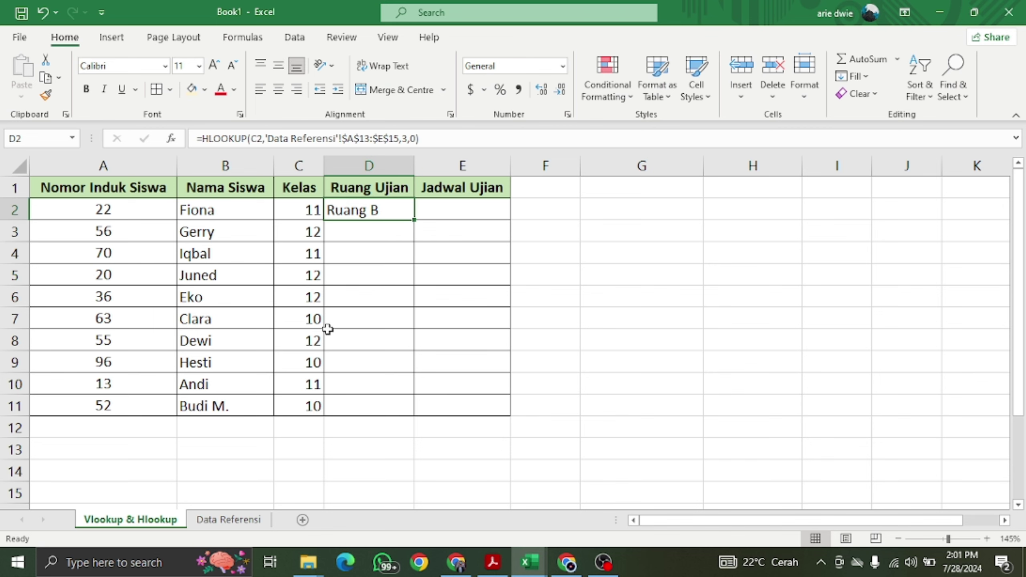
left_click(228, 519)
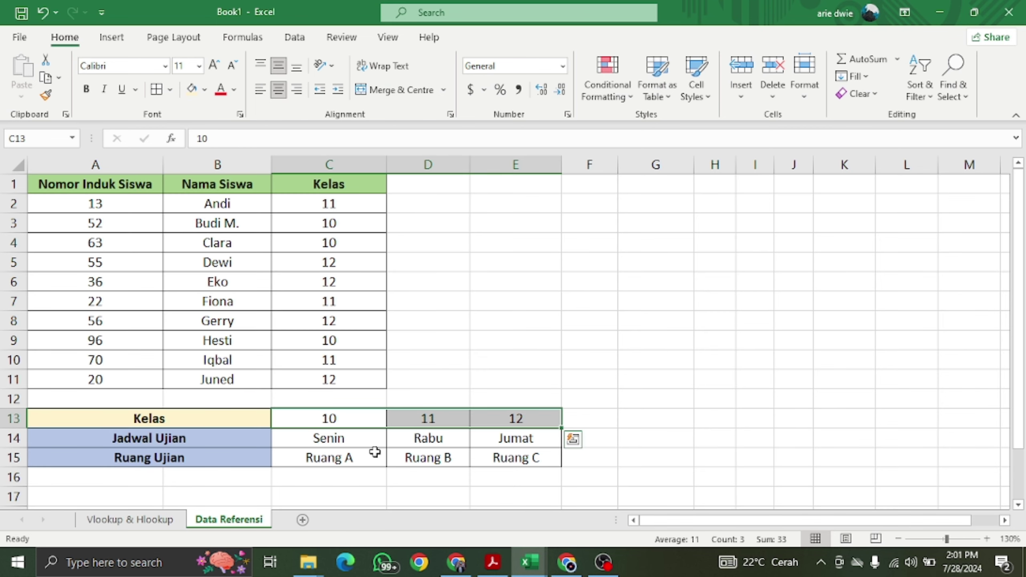
left_click(427, 421)
left_click(428, 459)
left_click(432, 424)
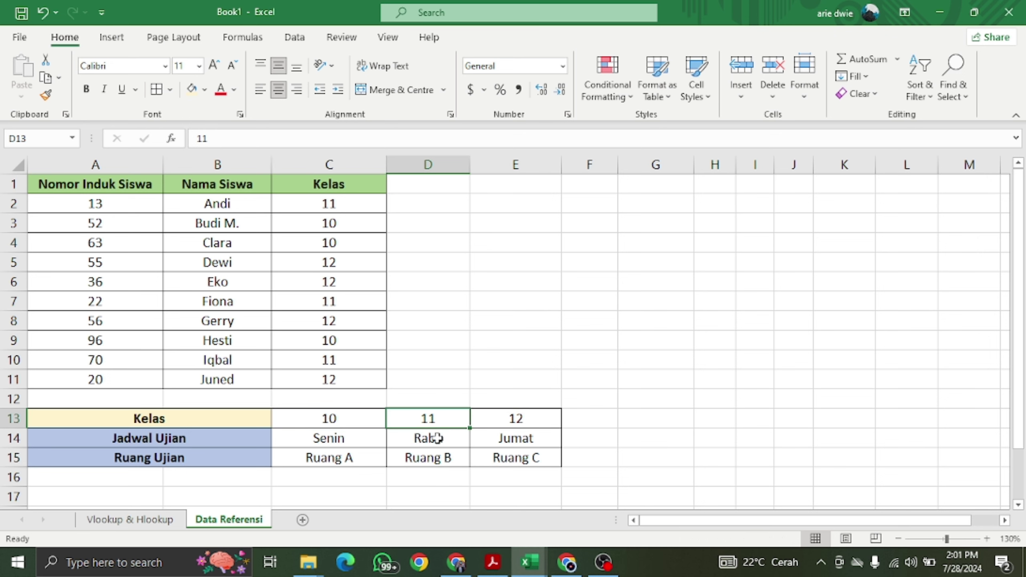
left_click(428, 458)
- Return to the Vlookup & Hlookup sheet and fill the Ruang Ujian formula from D2 down to D11
left_click(129, 518)
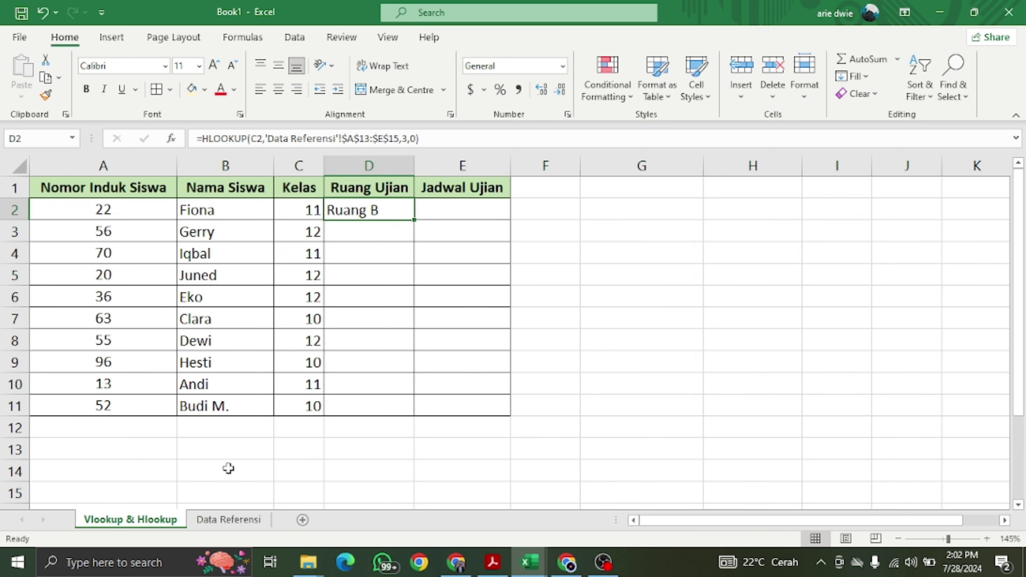
double_click(412, 219)
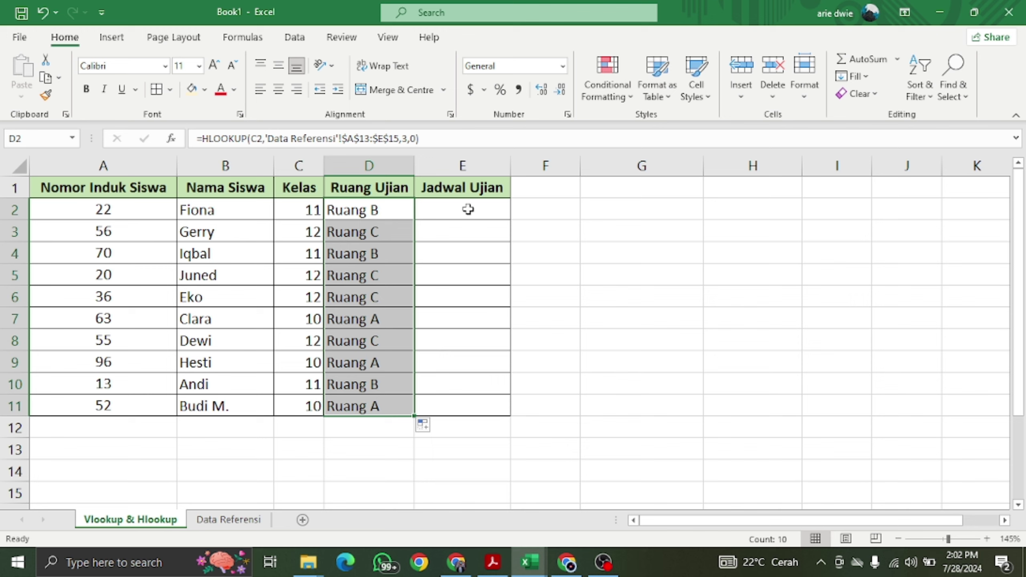
- Examine the empty Jadwal Ujian cells E2:E11 and their source table A13:E15 with its Kelas row on Data Referensi
left_click_drag(465, 217, 465, 411)
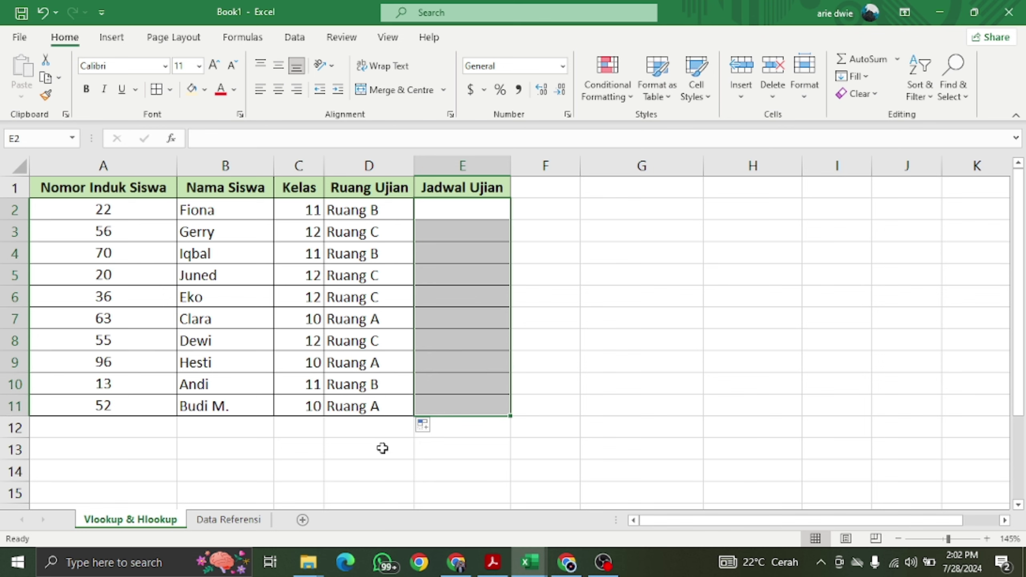
left_click(214, 520)
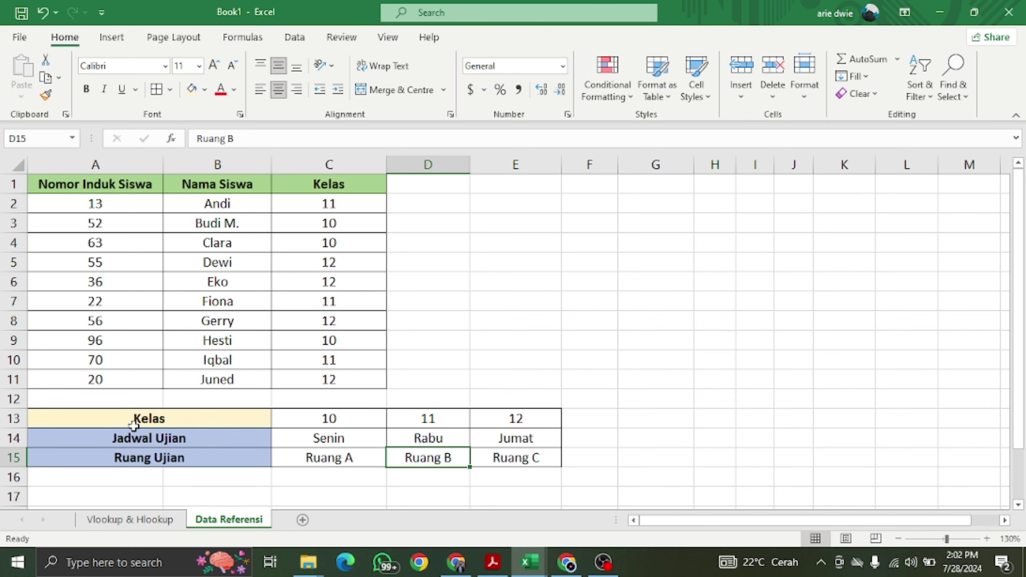
left_click_drag(134, 425, 493, 459)
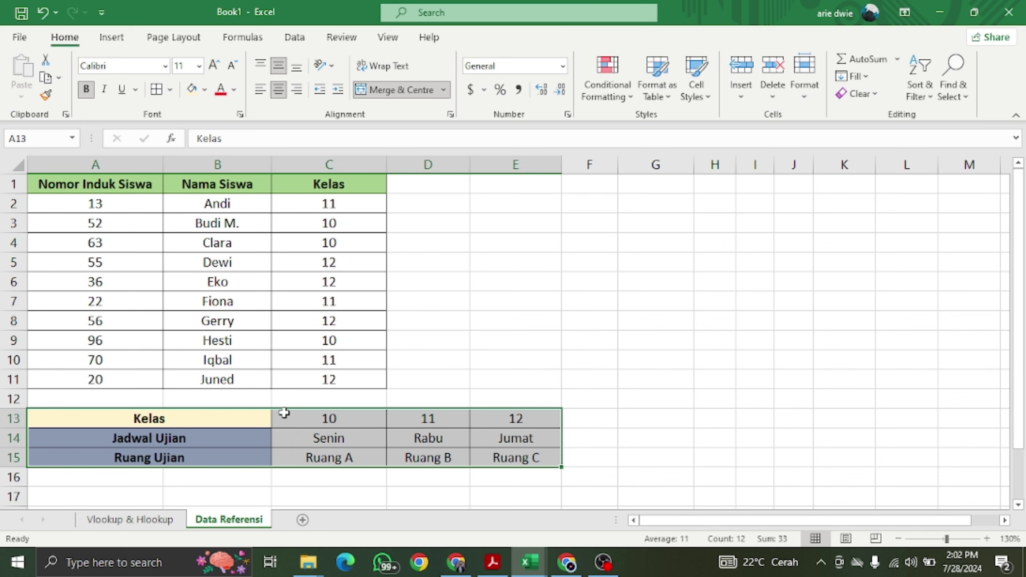
left_click_drag(301, 416, 553, 411)
left_click_drag(232, 417, 558, 418)
- Start an HLOOKUP formula in E2 of the Jadwal Ujian column on Vlookup & Hlookup with C2 as the lookup value
left_click(161, 520)
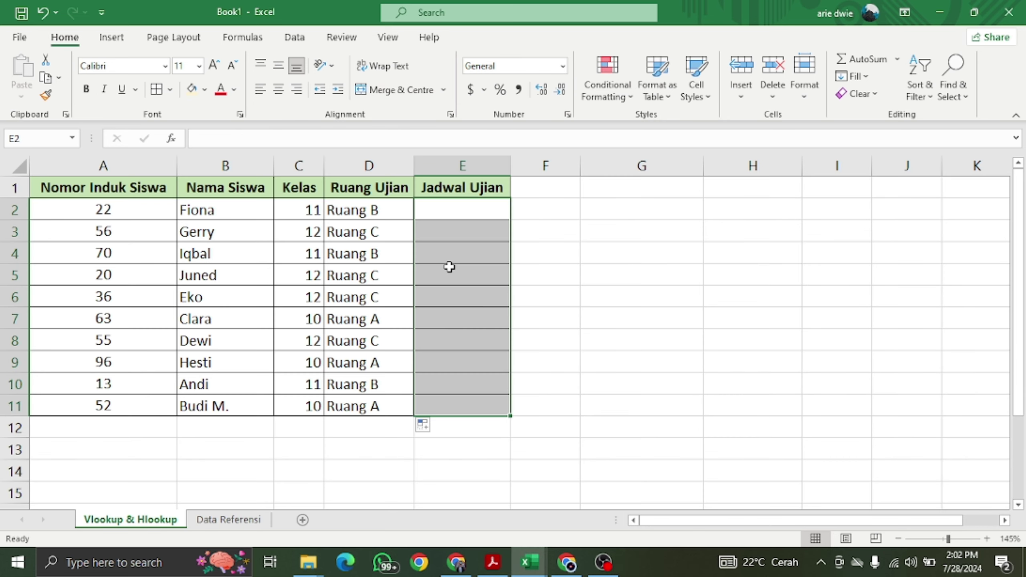
left_click(453, 205)
type("=")
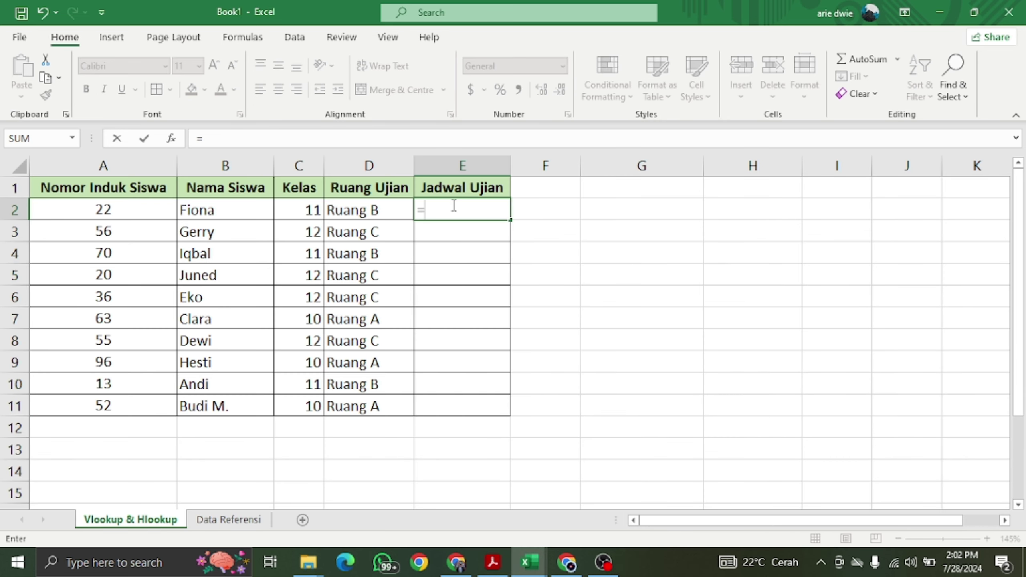
type("hlook")
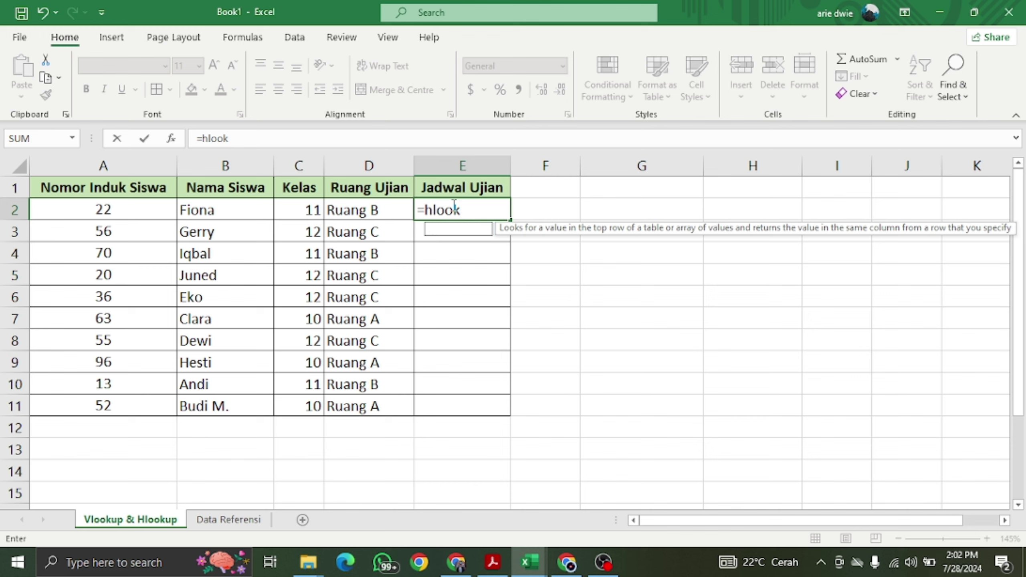
type("up(")
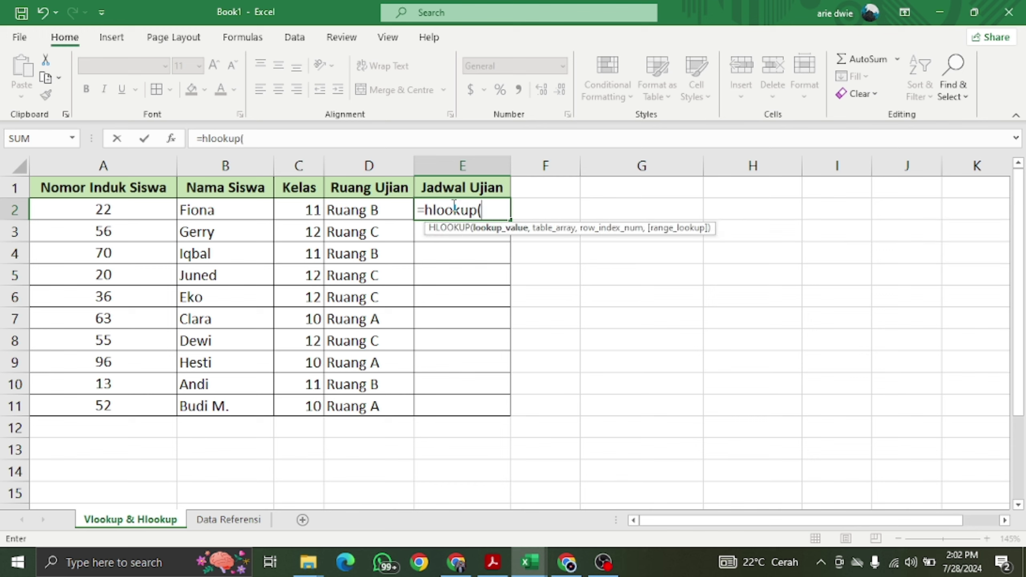
left_click(311, 208)
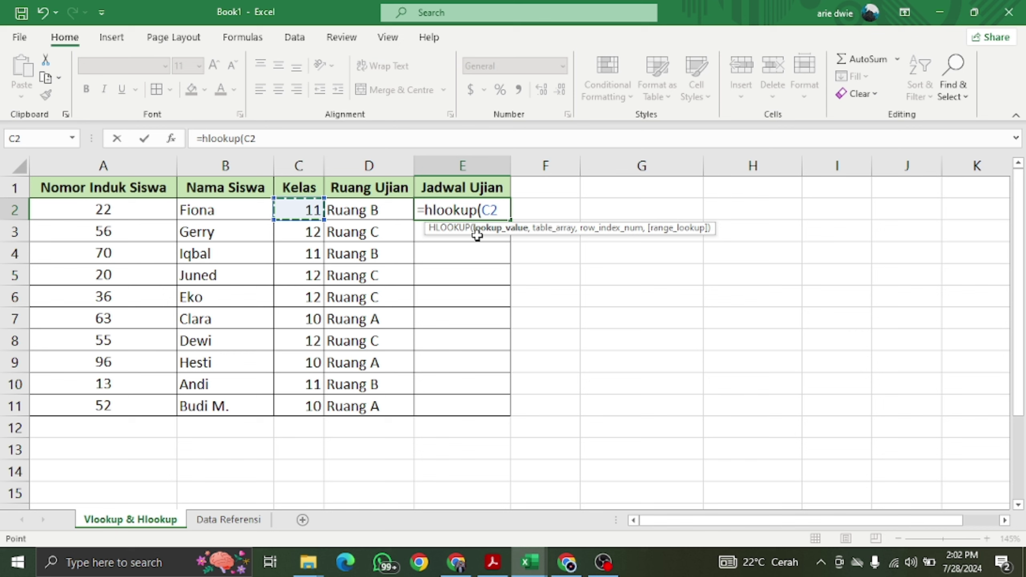
type(",")
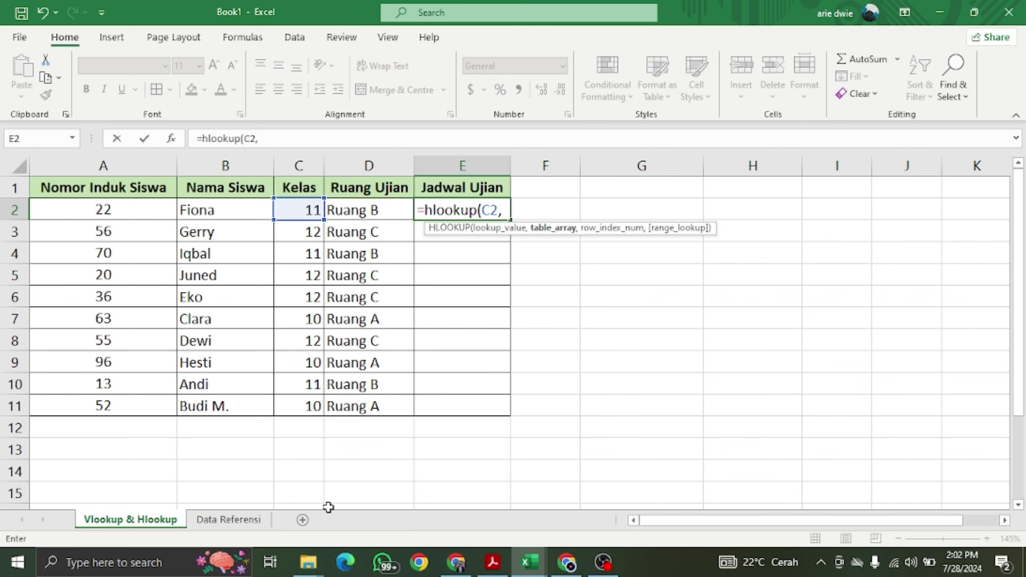
- Complete the E2 HLOOKUP formula with the relative table range A13:E15 from Data Referensi, row index 2 and range lookup 0
left_click(225, 520)
left_click_drag(157, 427, 500, 458)
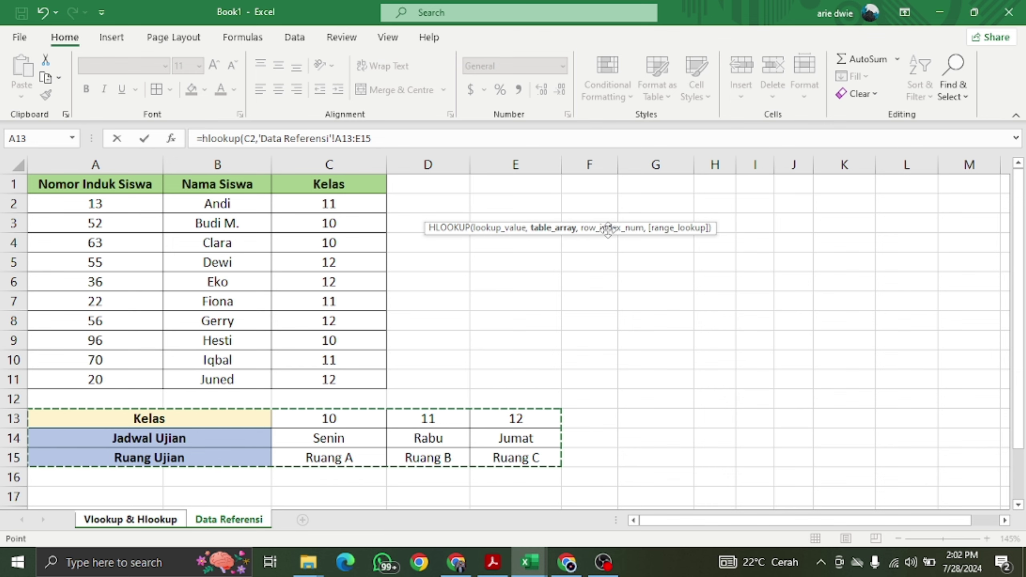
type(",2")
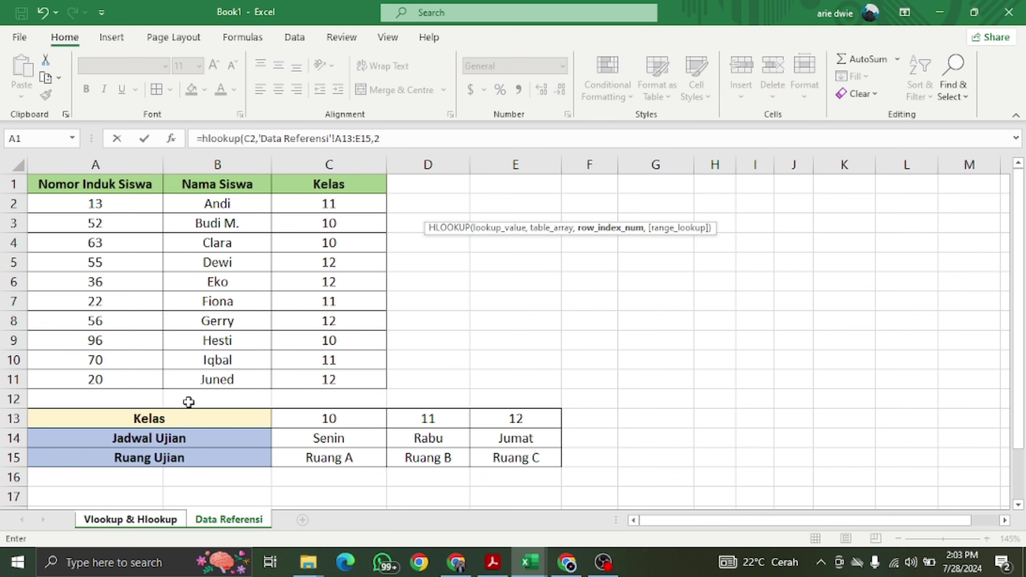
type(",")
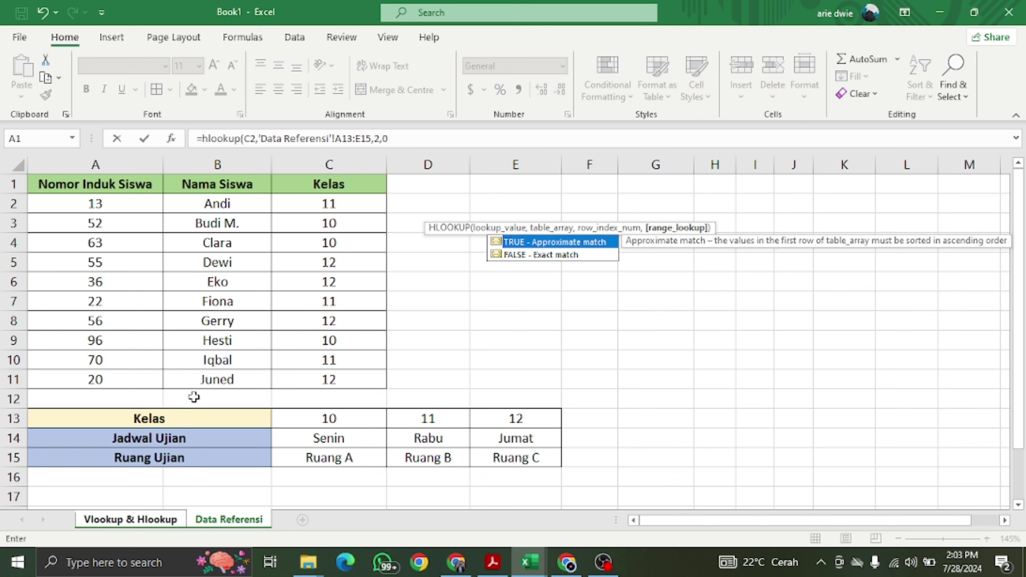
type("0")
key("Return")
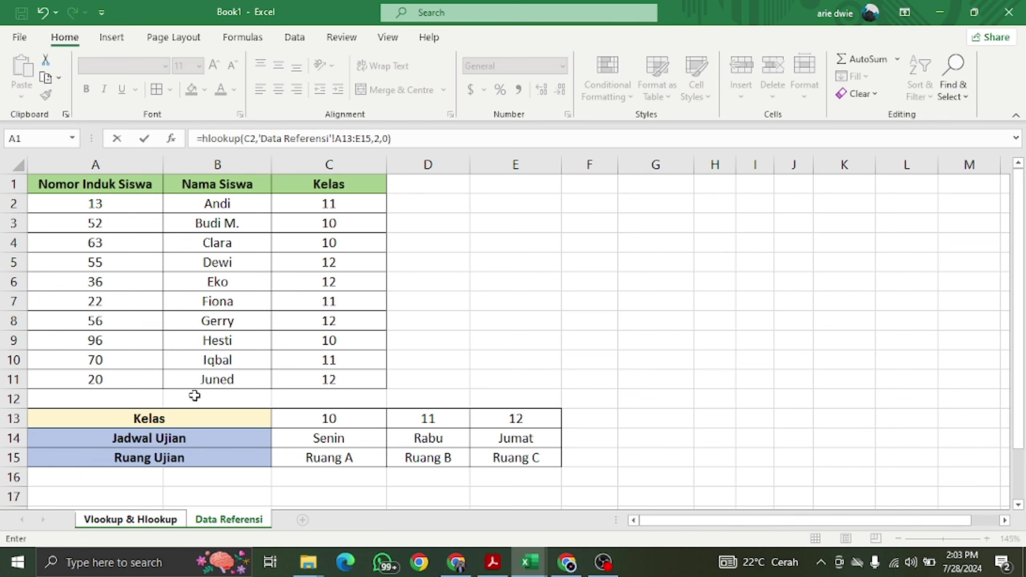
- Fill the Jadwal Ujian formula from E2 down to E11 and reselect E2
left_click(468, 207)
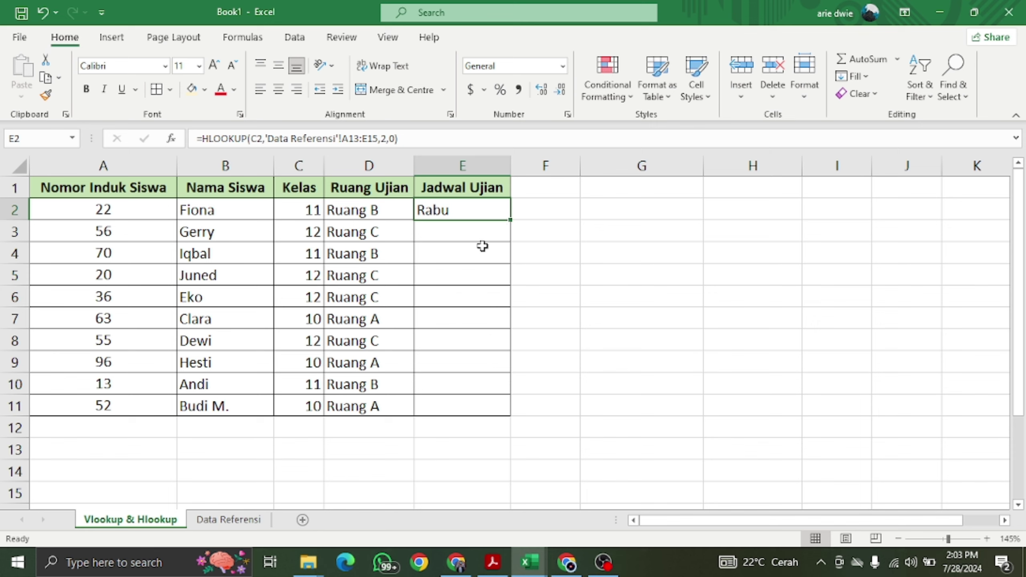
double_click(510, 220)
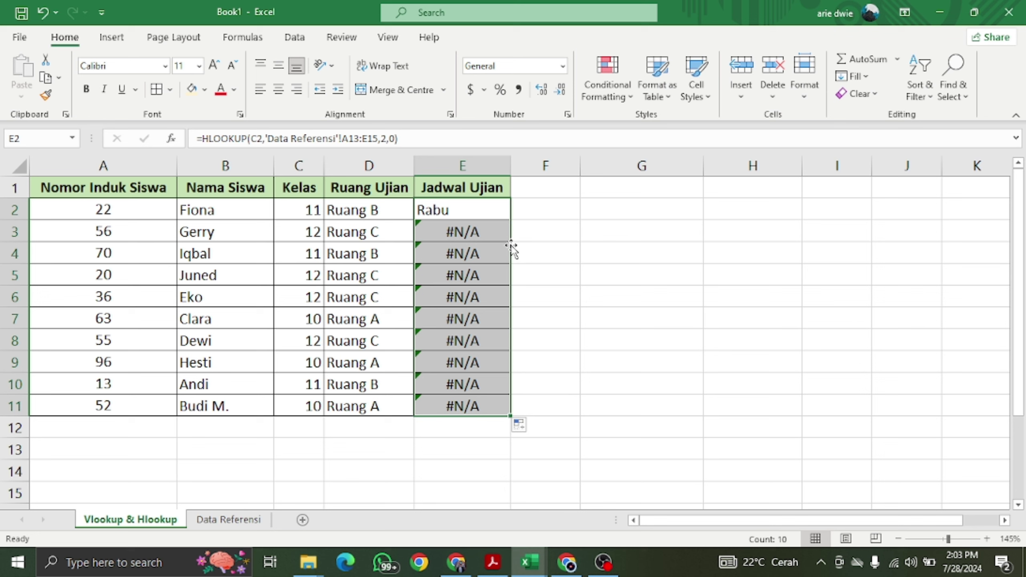
left_click(482, 212)
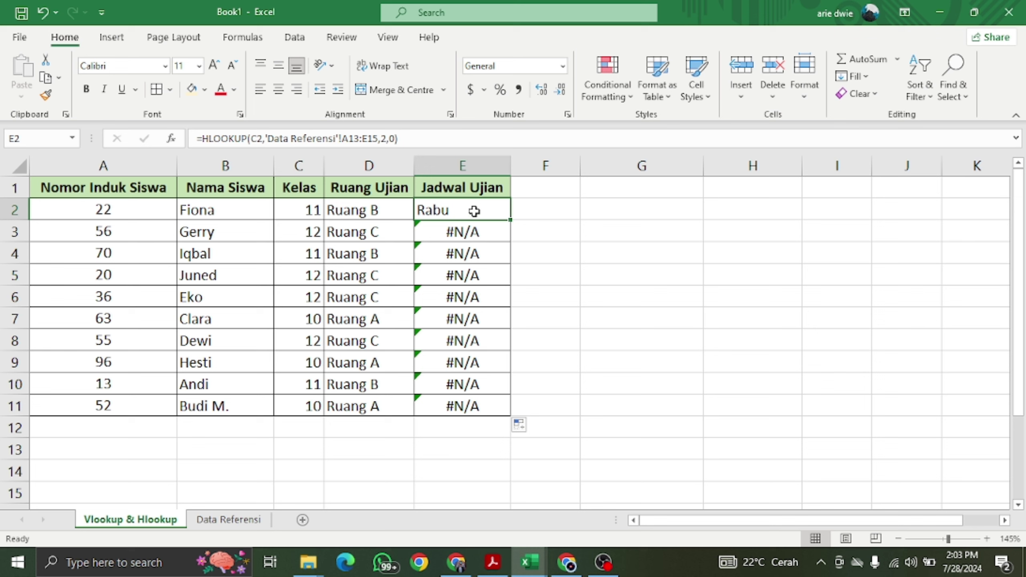
- Clear E2 in the Jadwal Ujian column and start a new HLOOKUP formula there with C2 as the lookup value
key("Delete")
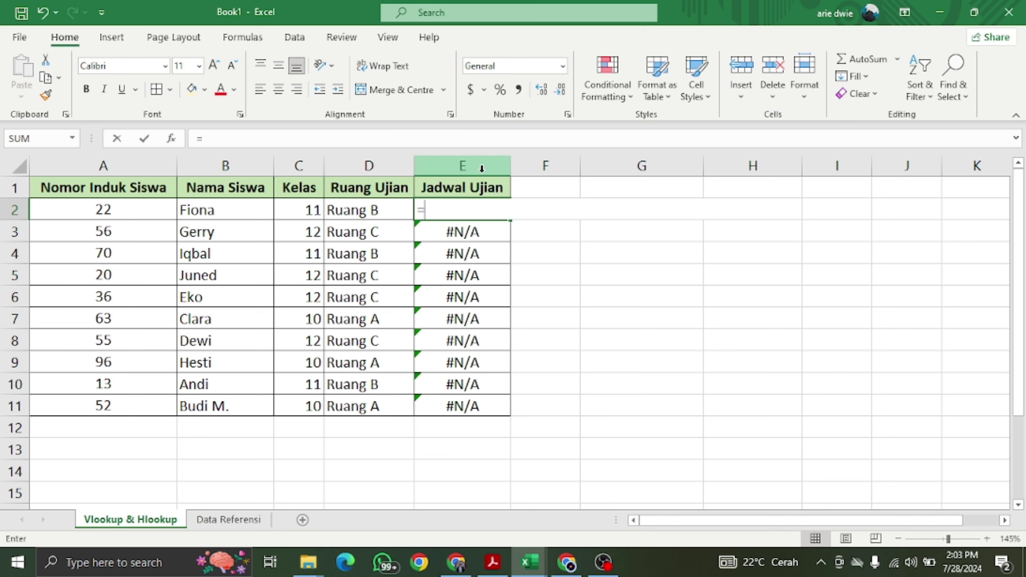
type("=hlook")
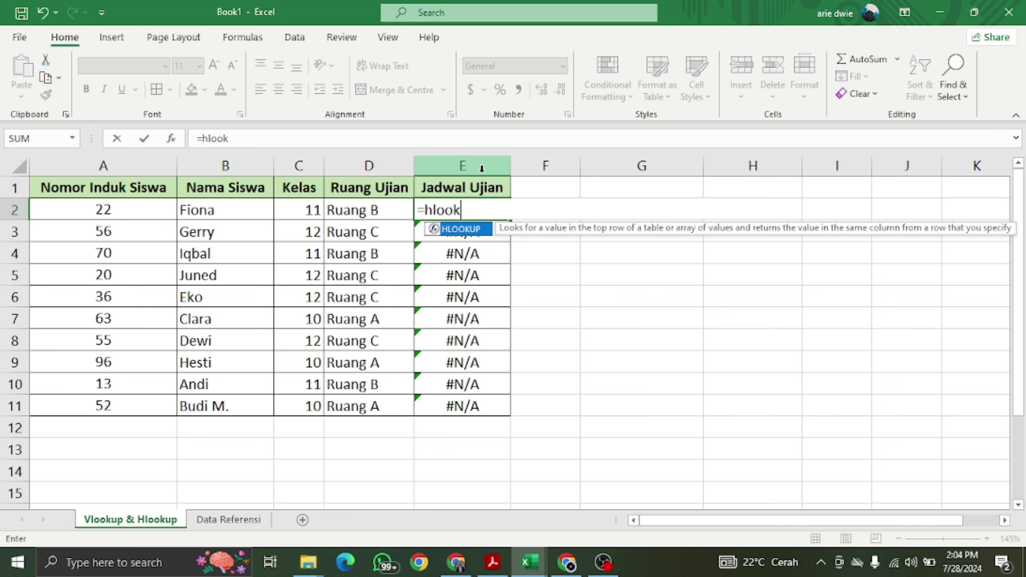
type("up(")
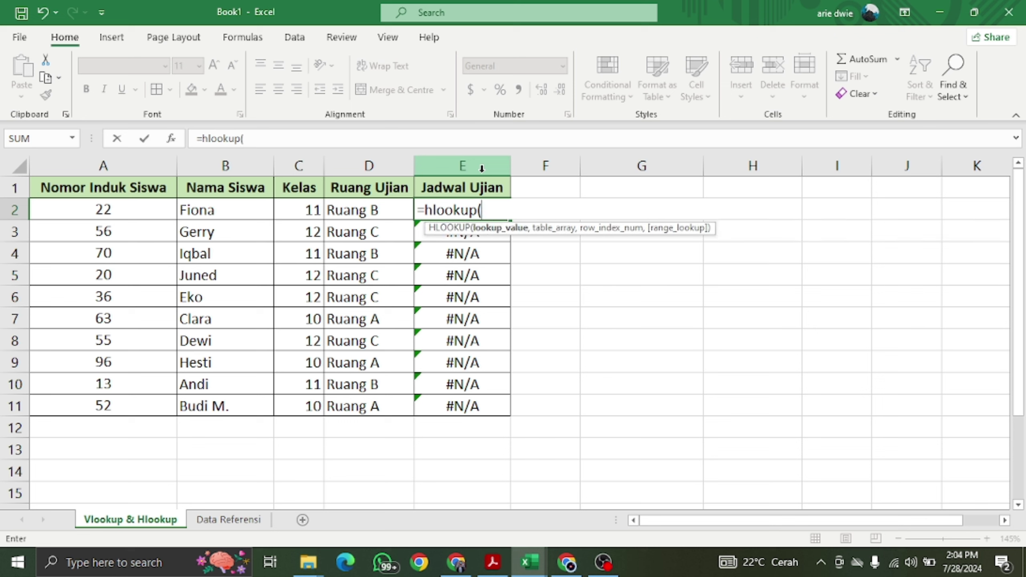
left_click(306, 214)
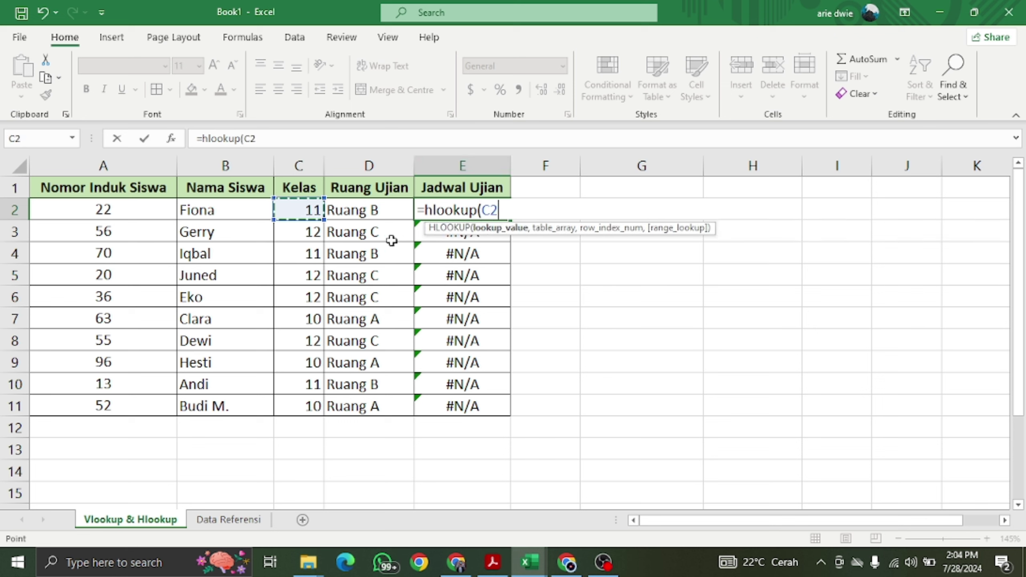
type(",")
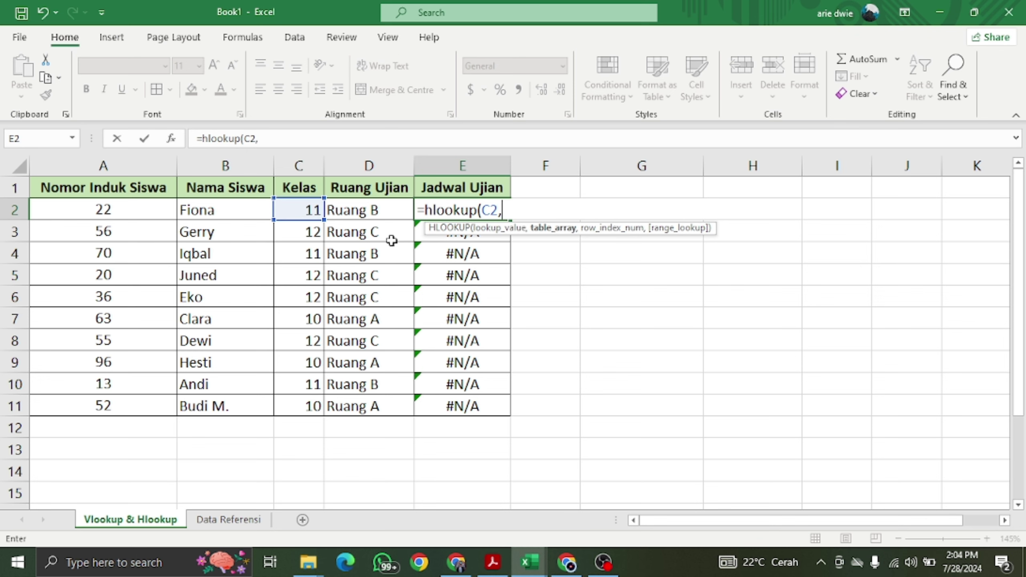
- Complete the E2 HLOOKUP formula with the absolute table range $A$13:$E$15 from Data Referensi, row index 2 and range lookup 0
left_click(228, 520)
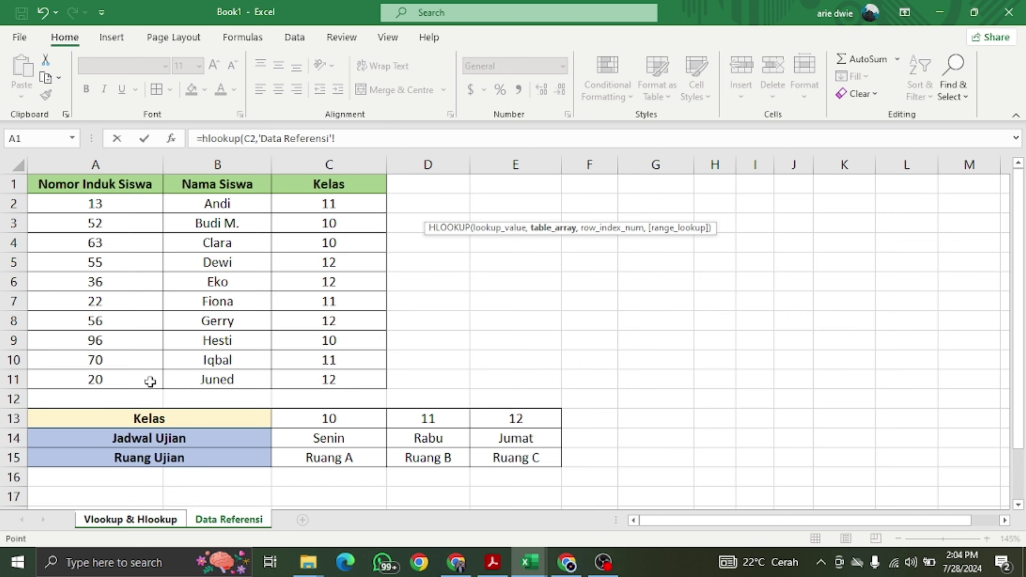
left_click_drag(127, 420, 508, 455)
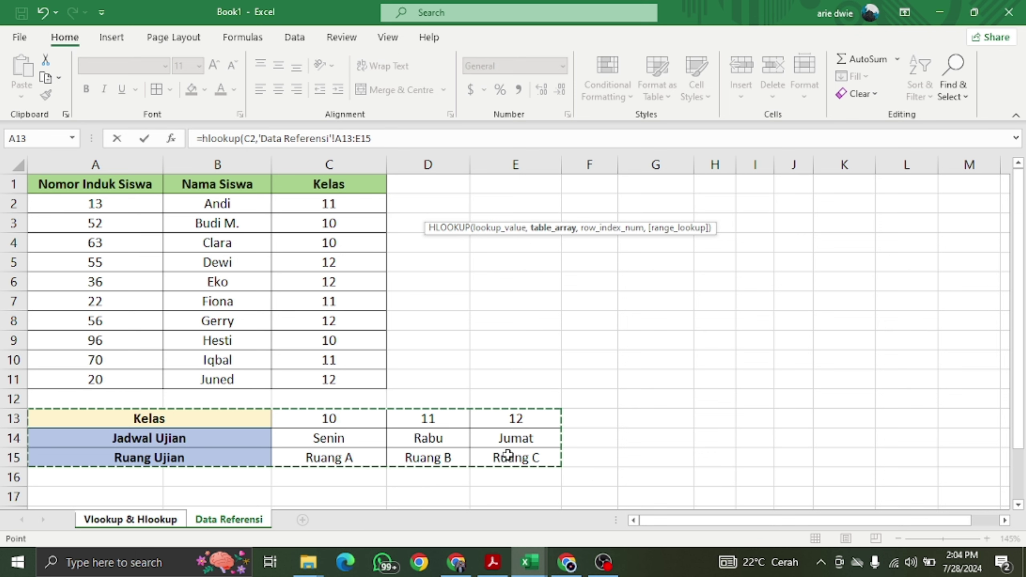
key("F4")
type(",")
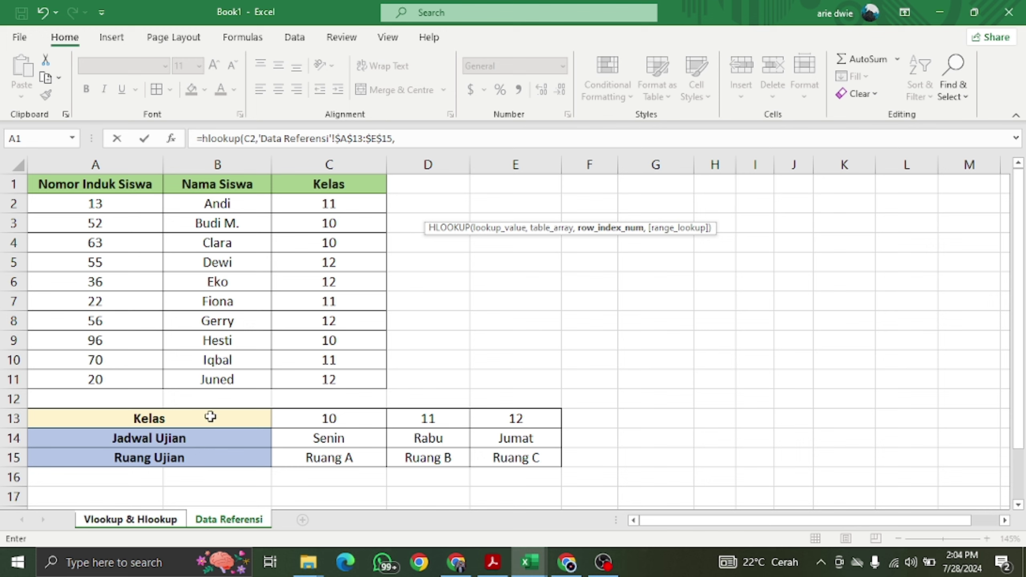
type("2,")
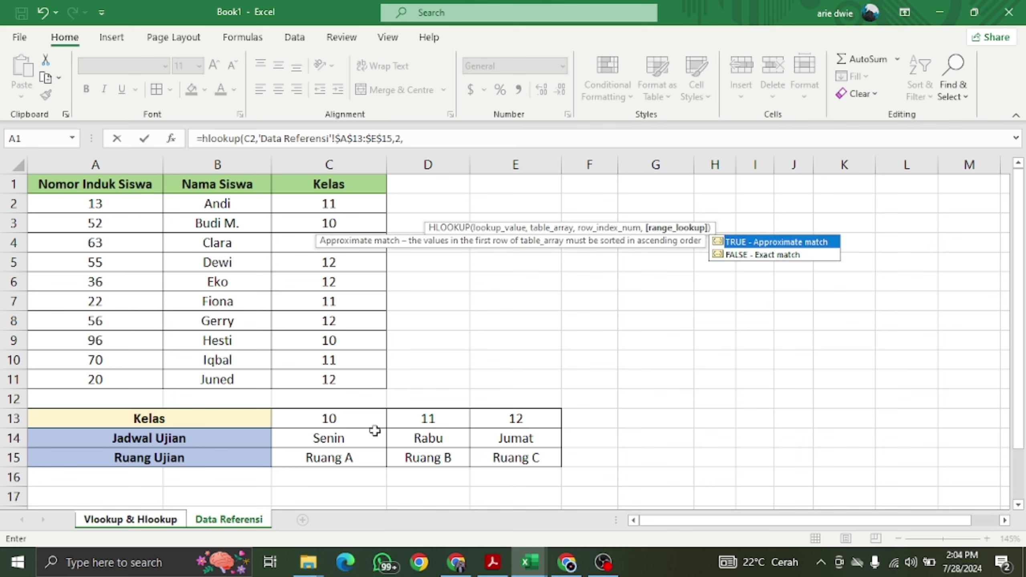
type("0)")
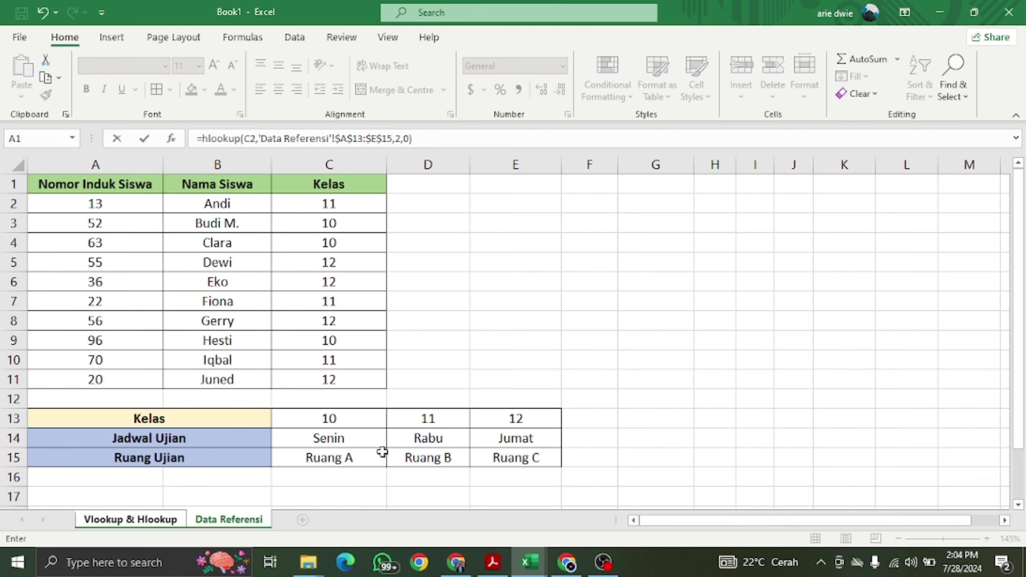
key("Return")
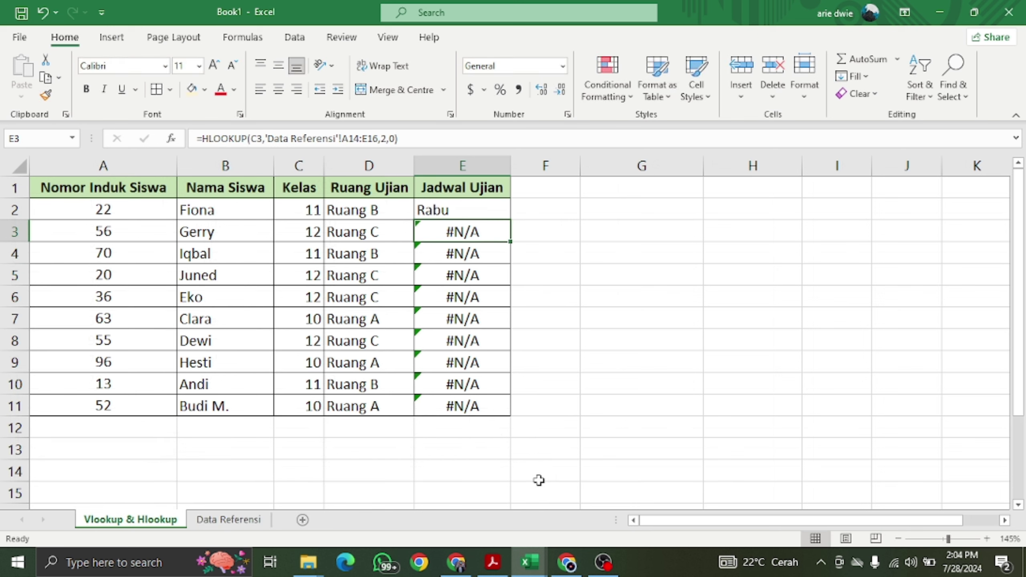
- Fill the corrected Jadwal Ujian formula from E2 down to E11 and deselect the column
left_click(491, 210)
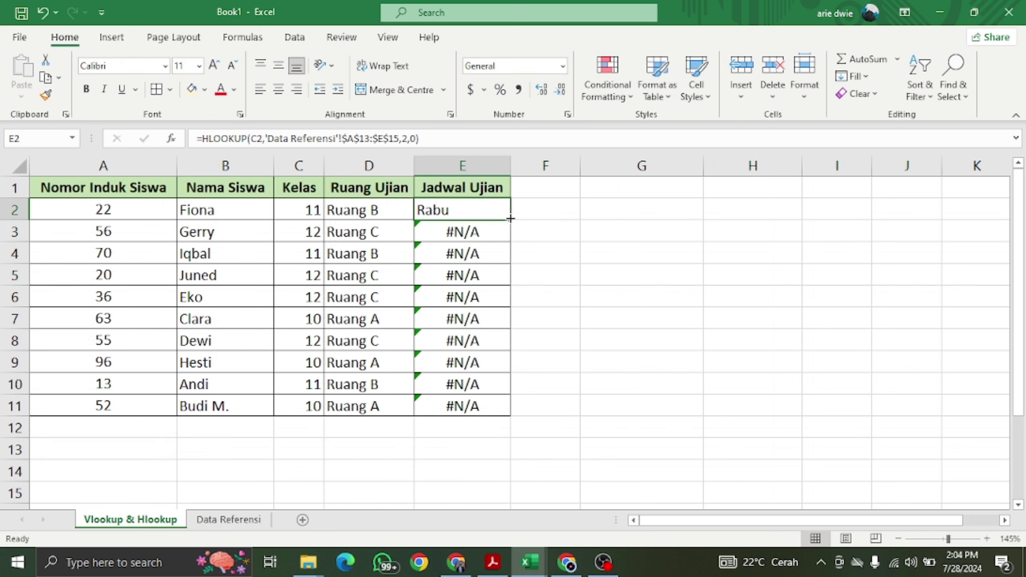
double_click(510, 220)
left_click(569, 225)
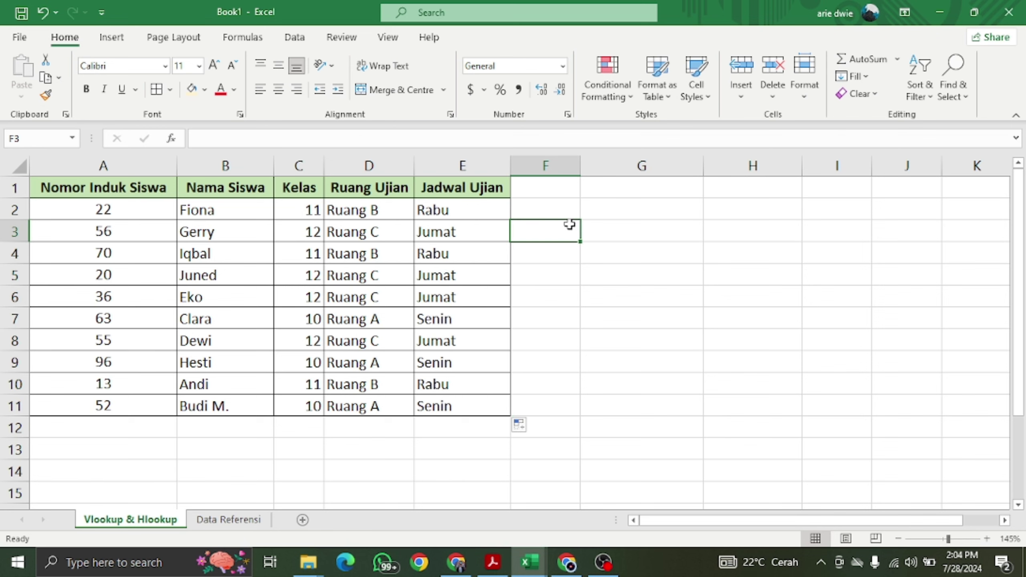